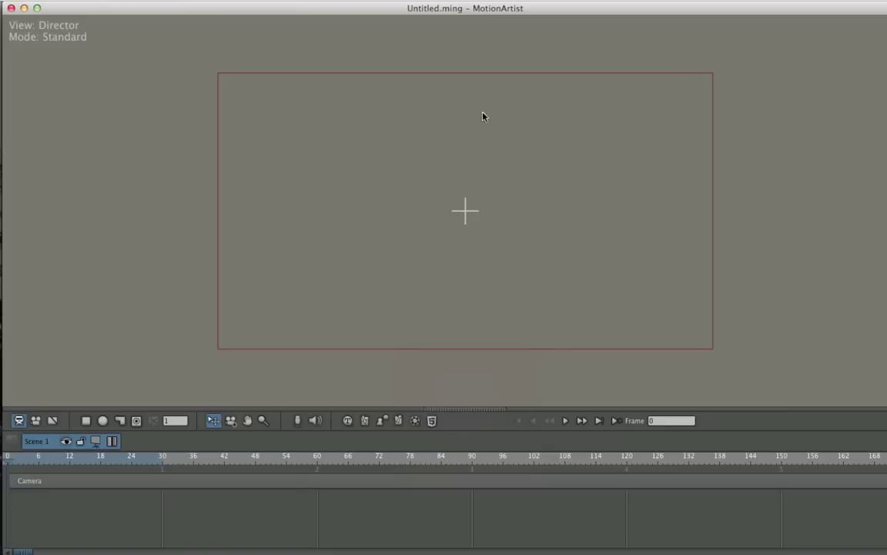
- Insert a TEXT balloon, flip its tail vertically to point down-left, and adjust the tail length
{"action": "left_click", "coordinate": [348, 420]}
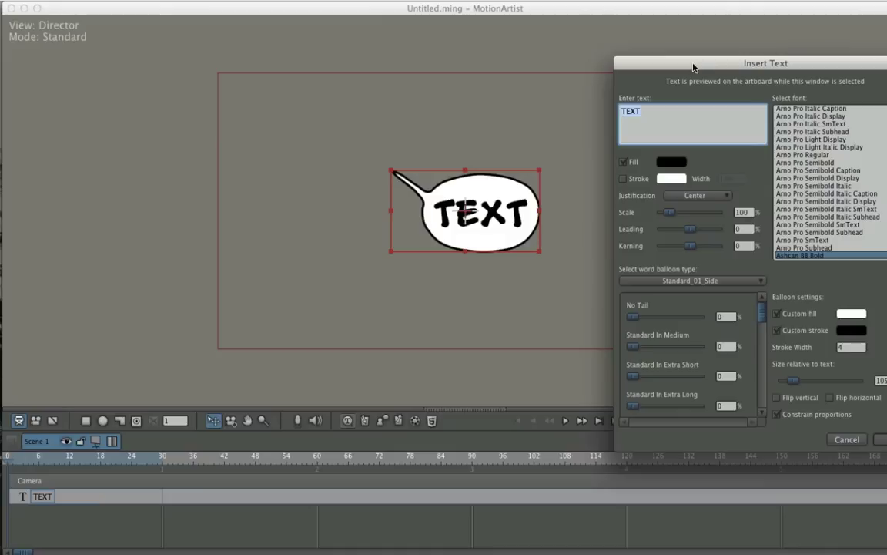
{"action": "left_click_drag", "start_coordinate": [694, 68], "coordinate": [662, 52]}
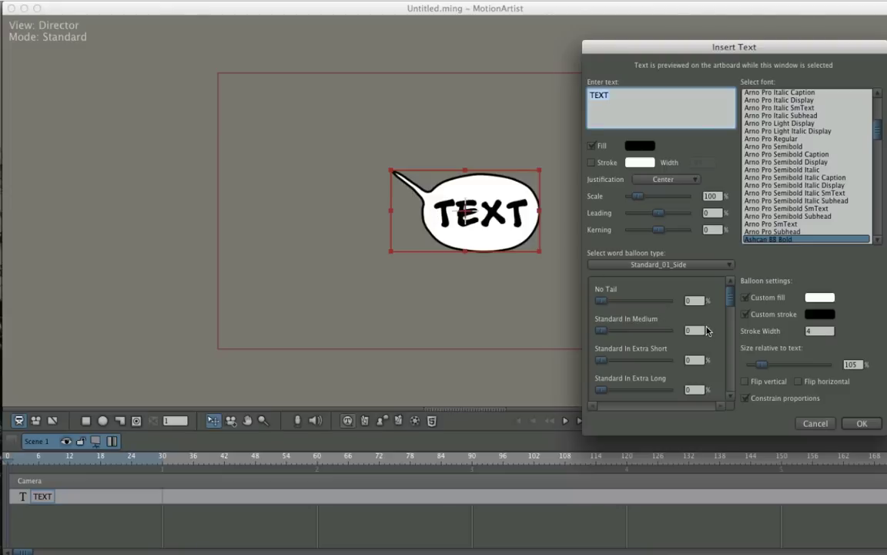
{"action": "left_click", "coordinate": [745, 381]}
{"action": "left_click", "coordinate": [798, 381]}
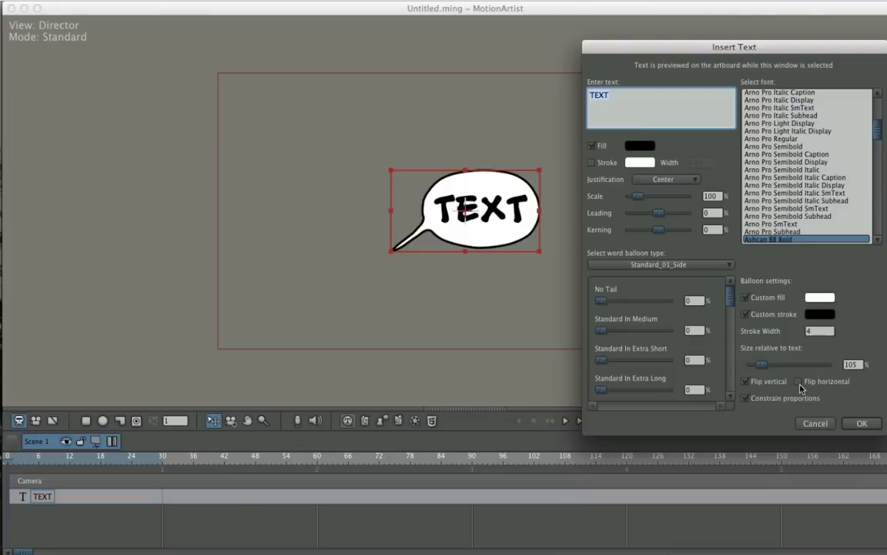
{"action": "left_click", "coordinate": [747, 383]}
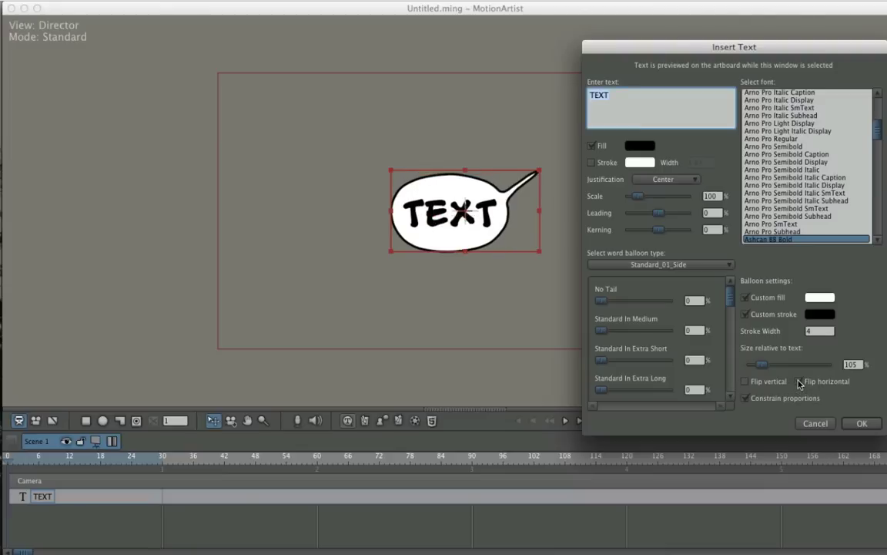
{"action": "left_click", "coordinate": [798, 382]}
{"action": "left_click", "coordinate": [745, 382]}
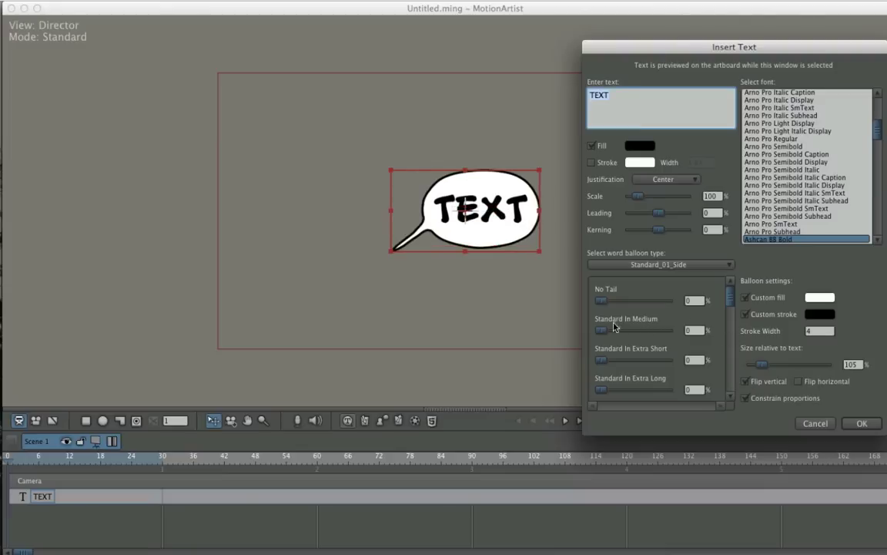
{"action": "left_click_drag", "start_coordinate": [604, 330], "coordinate": [593, 351]}
{"action": "scroll", "coordinate": [657, 313], "scroll_direction": "down", "scroll_amount": 3}
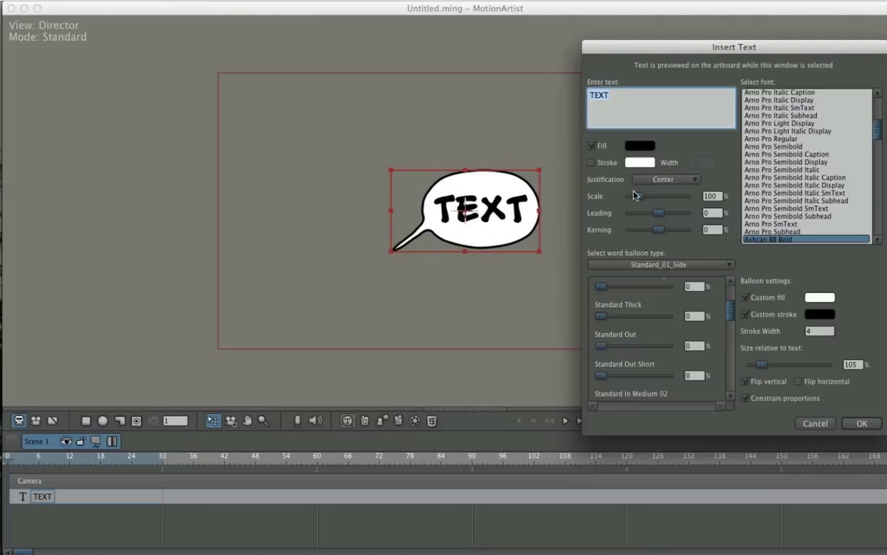
{"action": "scroll", "coordinate": [774, 151], "scroll_direction": "down", "scroll_amount": 10}
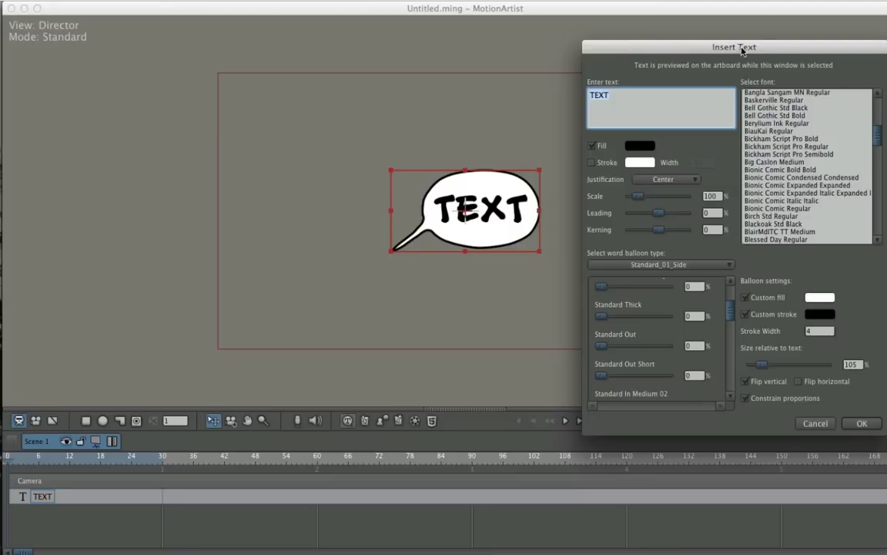
- Set leading to 124%, make the balloon a Burst_01_Side burst, and add 'Stuff' after TEXT
{"action": "left_click_drag", "start_coordinate": [744, 50], "coordinate": [734, 40]}
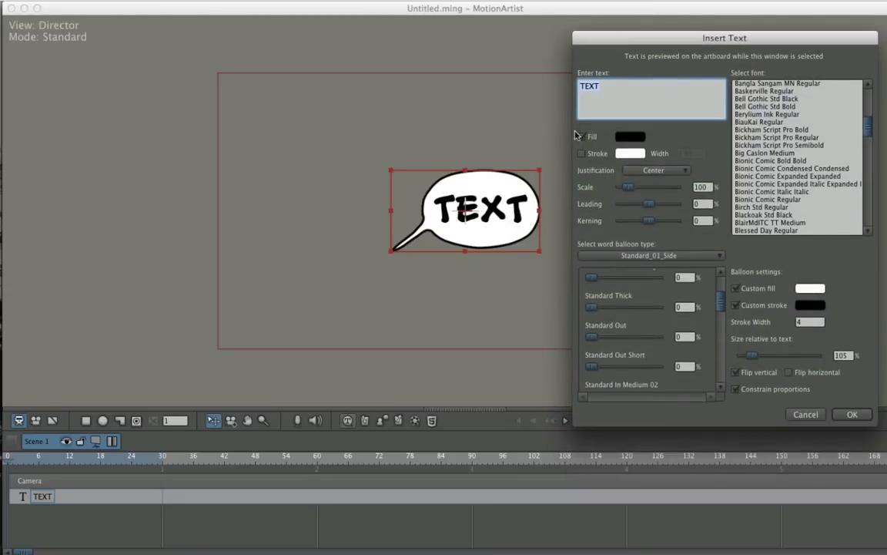
{"action": "left_click_drag", "start_coordinate": [648, 204], "coordinate": [656, 206]}
{"action": "left_click", "coordinate": [658, 254]}
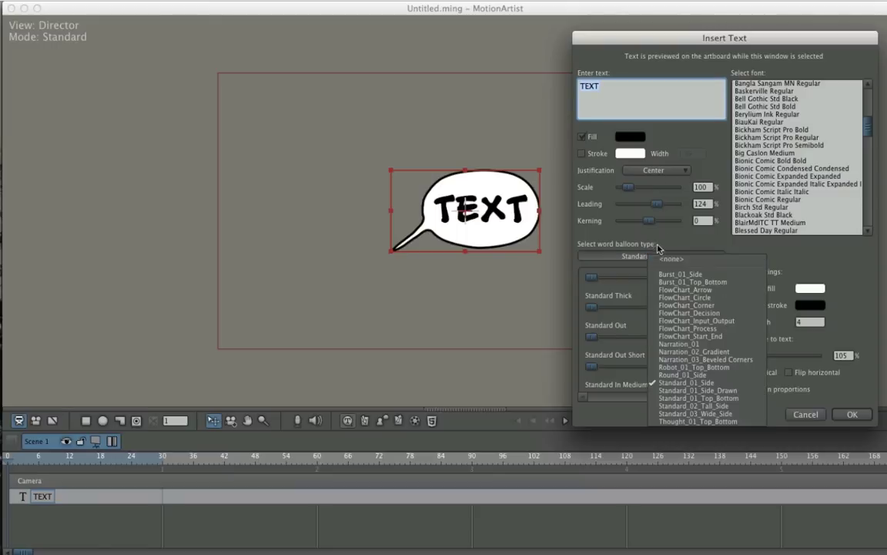
{"action": "left_click", "coordinate": [680, 274]}
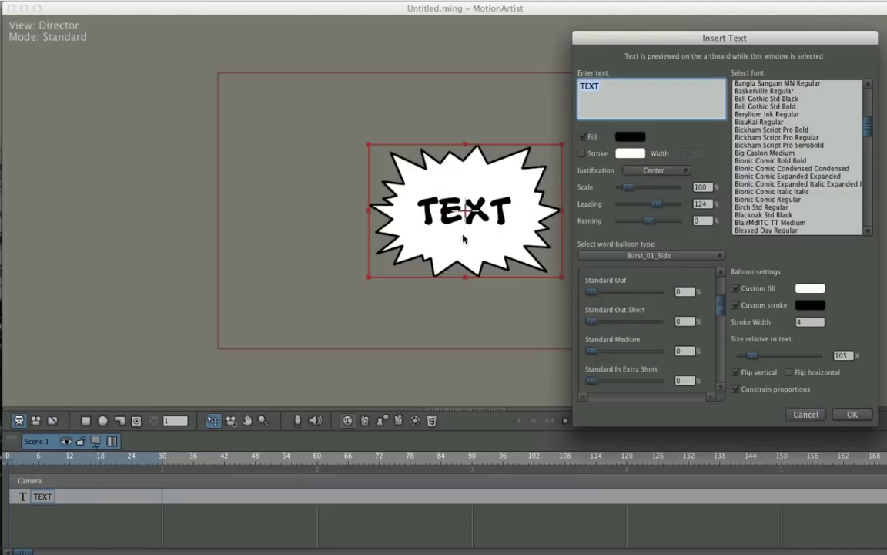
{"action": "left_click", "coordinate": [616, 91]}
{"action": "type", "text": "Stuff"}
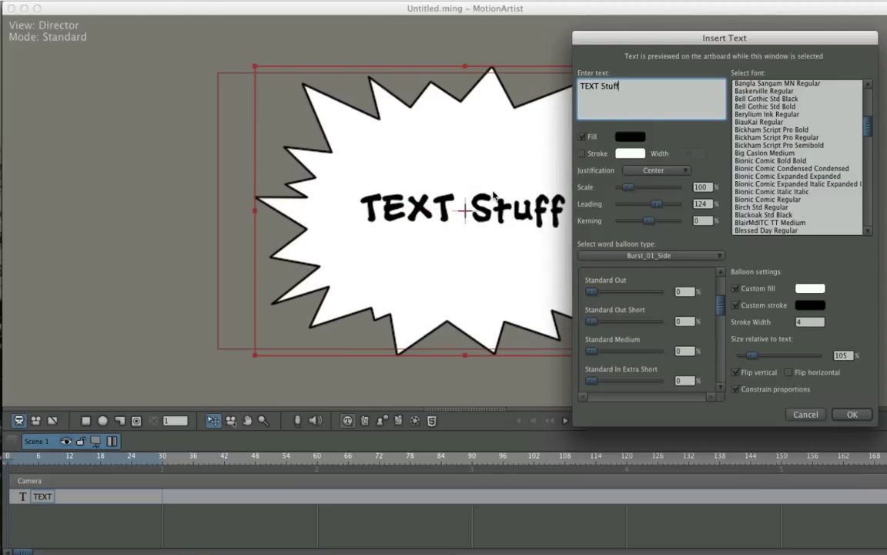
- Insert the 'TEXT Stuff' burst balloon and open its layer settings
{"action": "left_click", "coordinate": [852, 414]}
{"action": "double_click", "coordinate": [540, 233]}
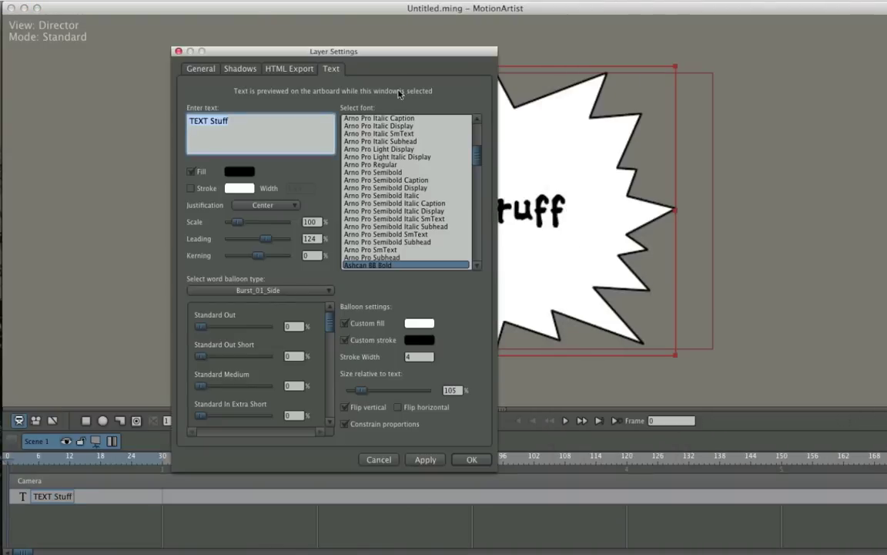
{"action": "left_click_drag", "start_coordinate": [372, 54], "coordinate": [748, 67]}
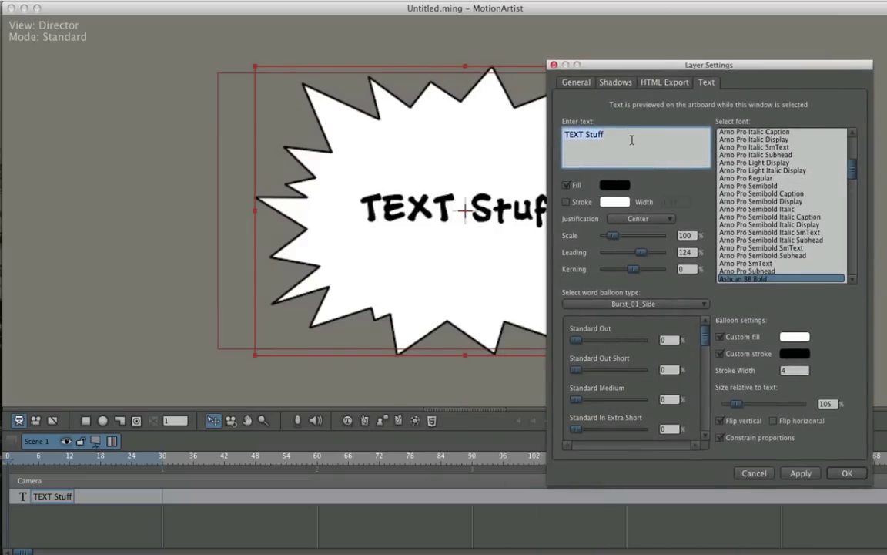
- Delete 'Stuff' so the balloon reads just TEXT, and apply the change
{"action": "key", "text": "BackSpace"}
{"action": "key", "text": "BackSpace"}
{"action": "key", "text": "BackSpace"}
{"action": "key", "text": "BackSpace"}
{"action": "key", "text": "BackSpace"}
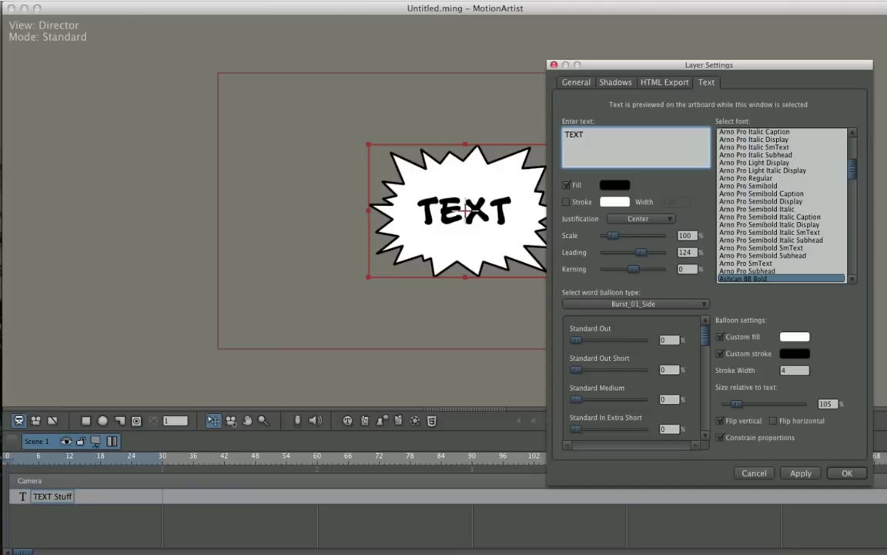
{"action": "left_click", "coordinate": [404, 181]}
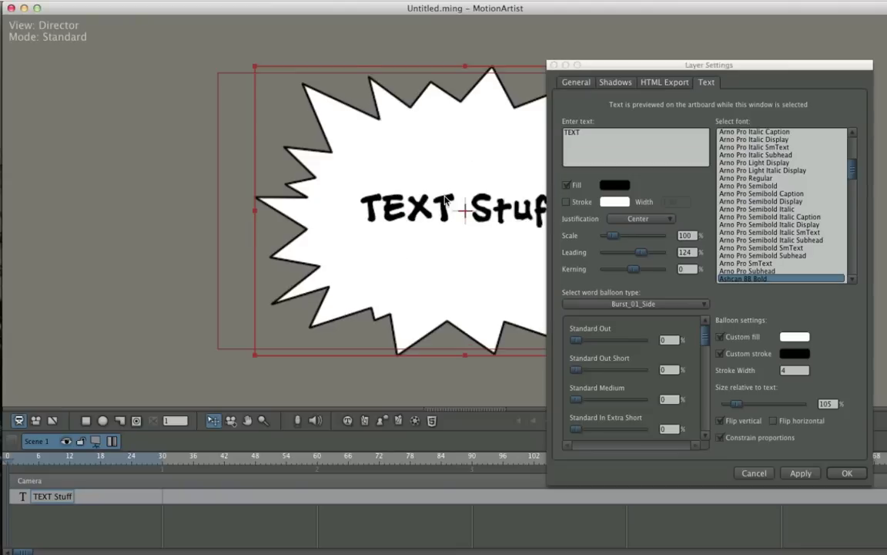
{"action": "left_click", "coordinate": [609, 154]}
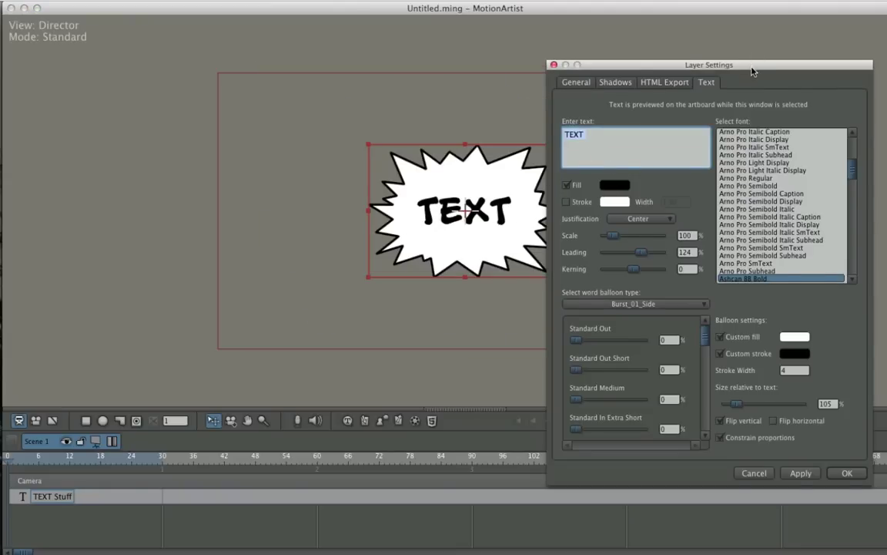
{"action": "left_click_drag", "start_coordinate": [753, 71], "coordinate": [779, 53]}
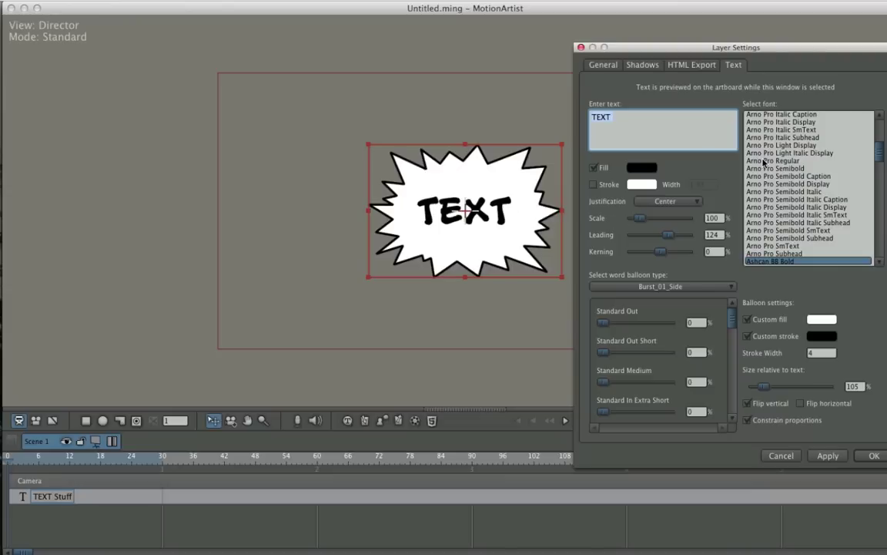
{"action": "left_click", "coordinate": [821, 457]}
- Type test characters after TEXT, then remove them so the balloon reads TEXT
{"action": "left_click_drag", "start_coordinate": [736, 47], "coordinate": [732, 27]}
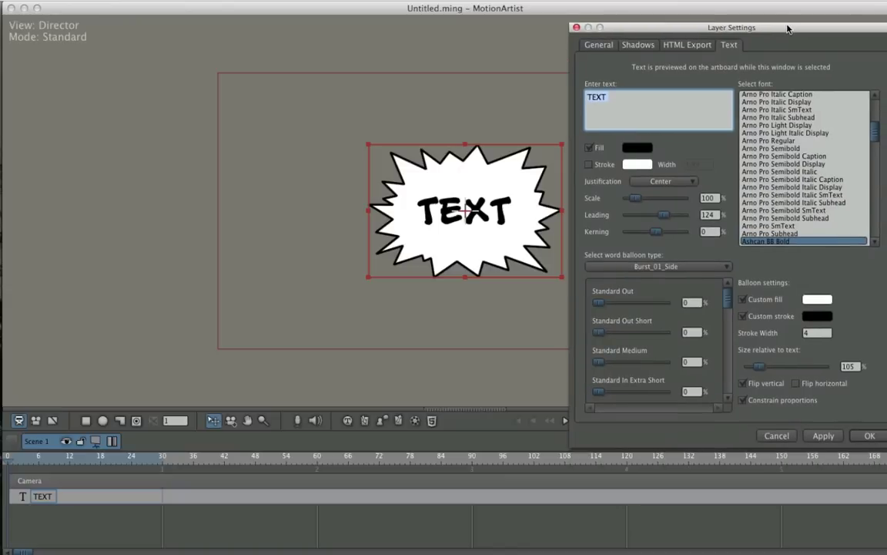
{"action": "left_click", "coordinate": [660, 98]}
{"action": "type", "text": "sdfdf"}
{"action": "left_click", "coordinate": [528, 202]}
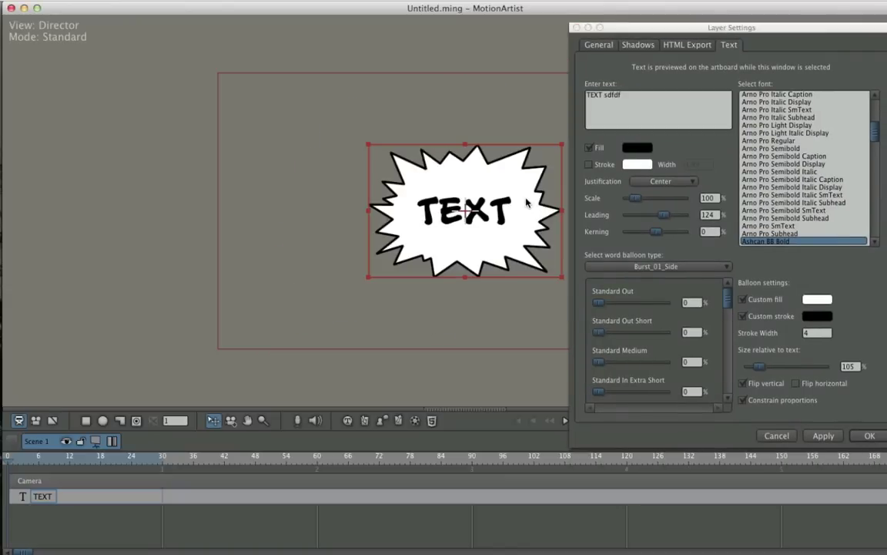
{"action": "left_click", "coordinate": [641, 98]}
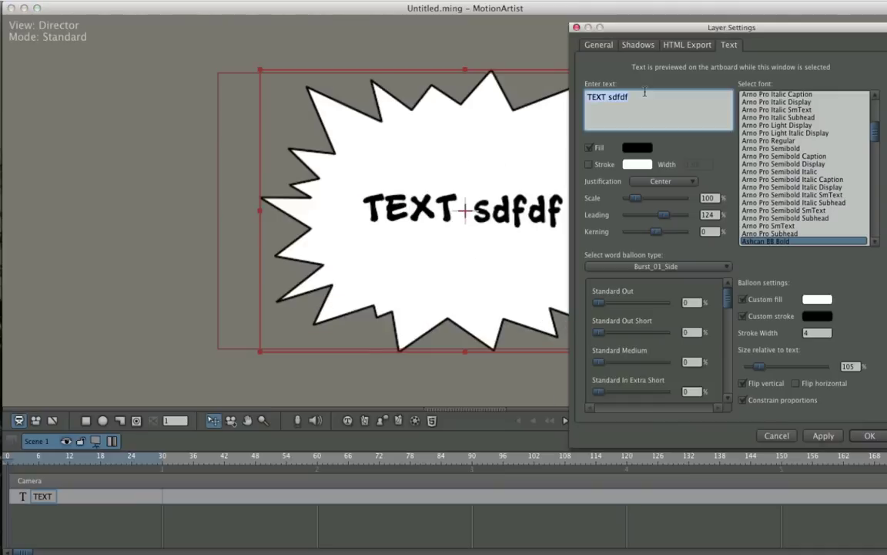
{"action": "key", "text": "BackSpace"}
{"action": "key", "text": "BackSpace"}
{"action": "key", "text": "BackSpace"}
{"action": "key", "text": "BackSpace"}
{"action": "key", "text": "BackSpace"}
{"action": "key", "text": "BackSpace"}
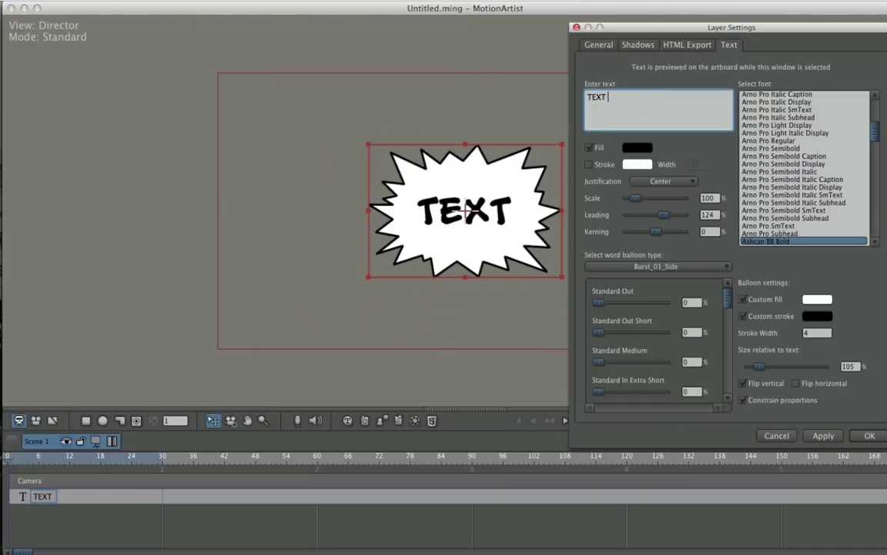
- Switch the balloon type to Standard_01_Top_Bottom, leaving the outline colour unchanged
{"action": "left_click", "coordinate": [667, 267]}
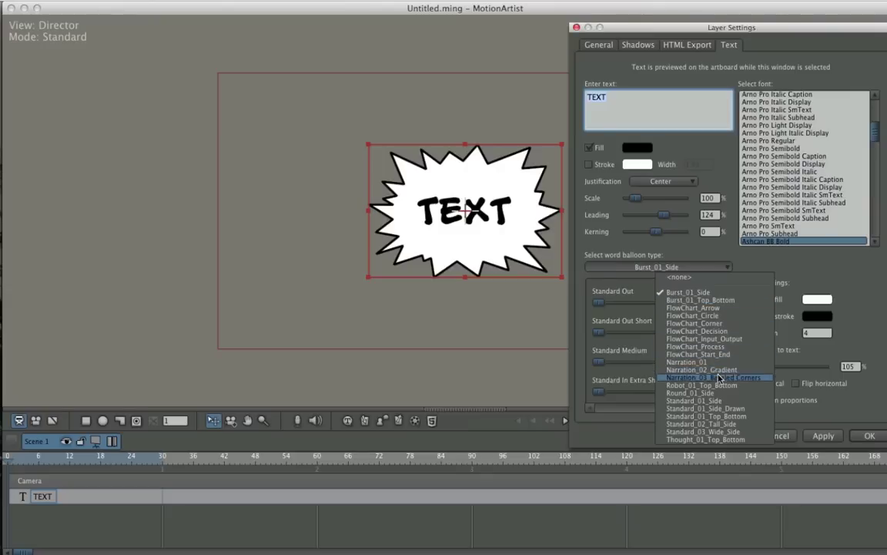
{"action": "left_click", "coordinate": [717, 416]}
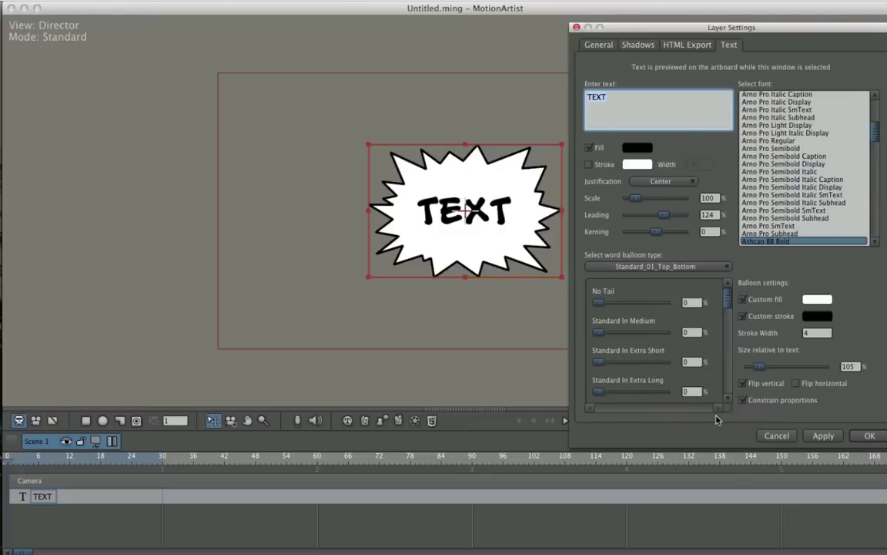
{"action": "left_click", "coordinate": [817, 316]}
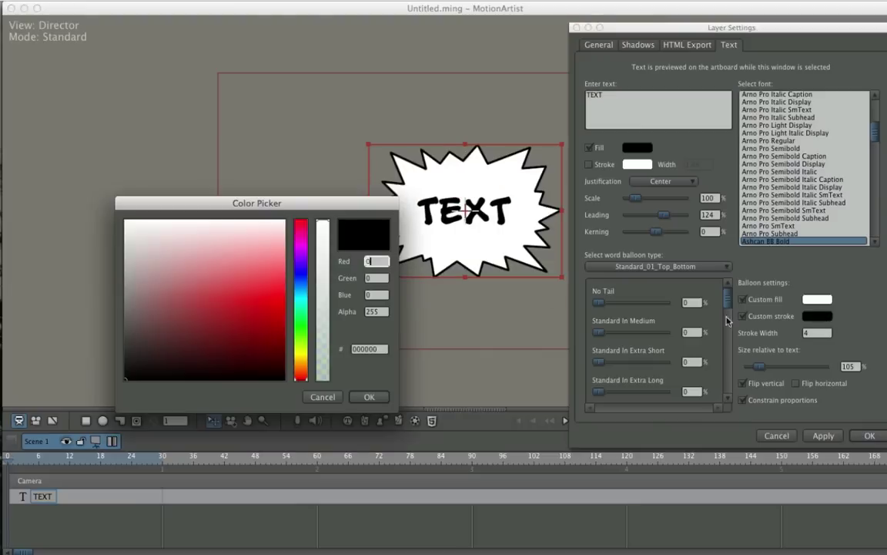
{"action": "left_click", "coordinate": [322, 397]}
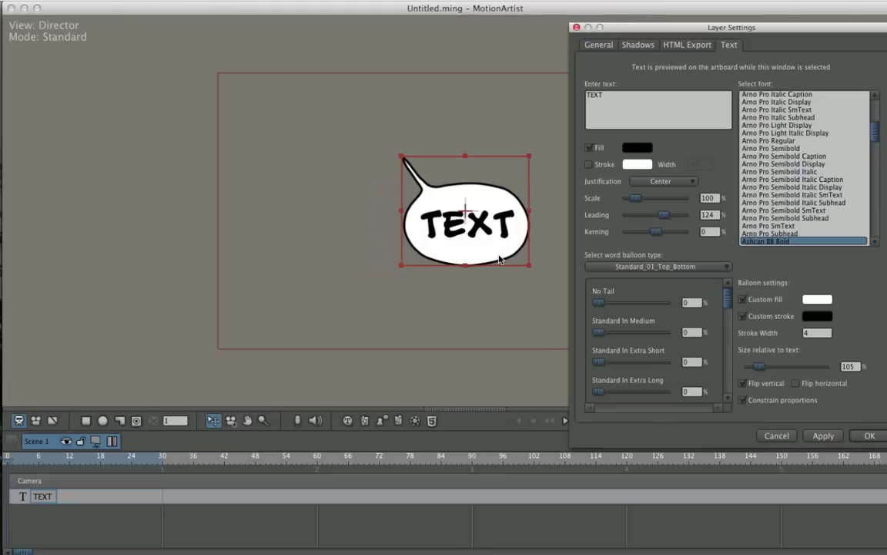
{"action": "mouse_move", "coordinate": [2, 214]}
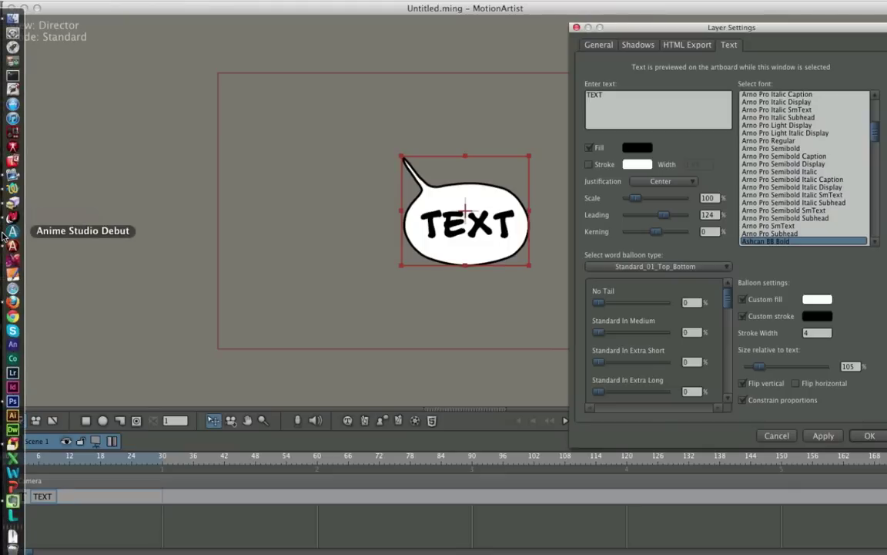
- In Anime Studio Pro, select all FlowChart_Decision diamond points and drag the Rounded morph slider
{"action": "left_click", "coordinate": [13, 247]}
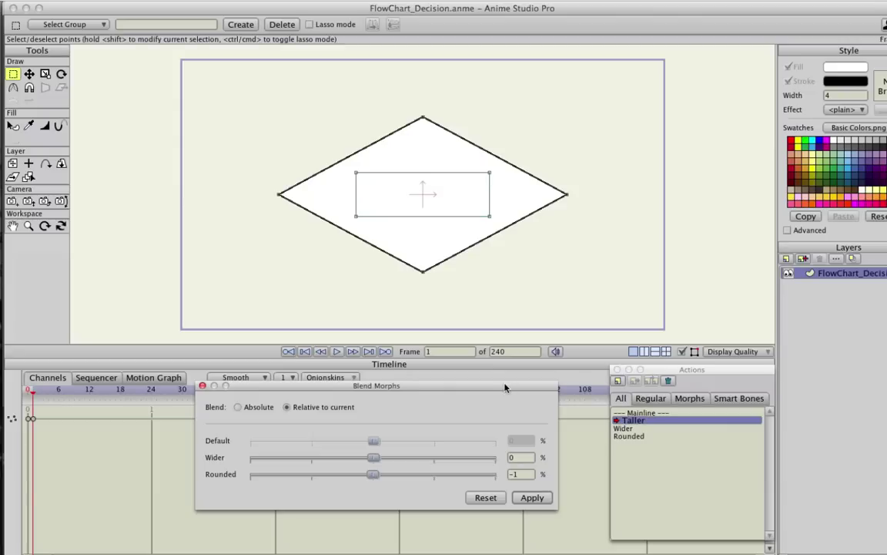
{"action": "left_click", "coordinate": [453, 261]}
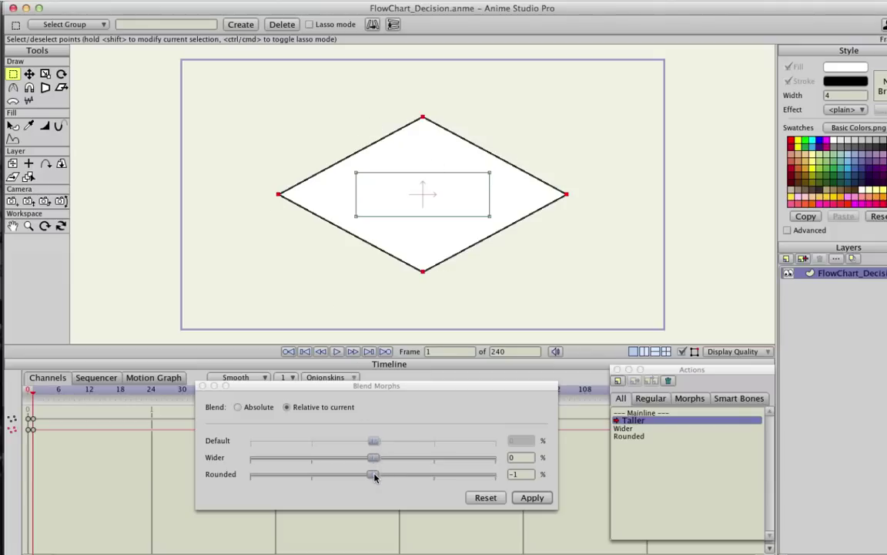
{"action": "mouse_move", "coordinate": [373, 477]}
{"action": "left_mouse_down"}
{"action": "mouse_move", "coordinate": [472, 478]}
{"action": "mouse_move", "coordinate": [262, 474]}
{"action": "mouse_move", "coordinate": [370, 477]}
{"action": "left_mouse_up"}
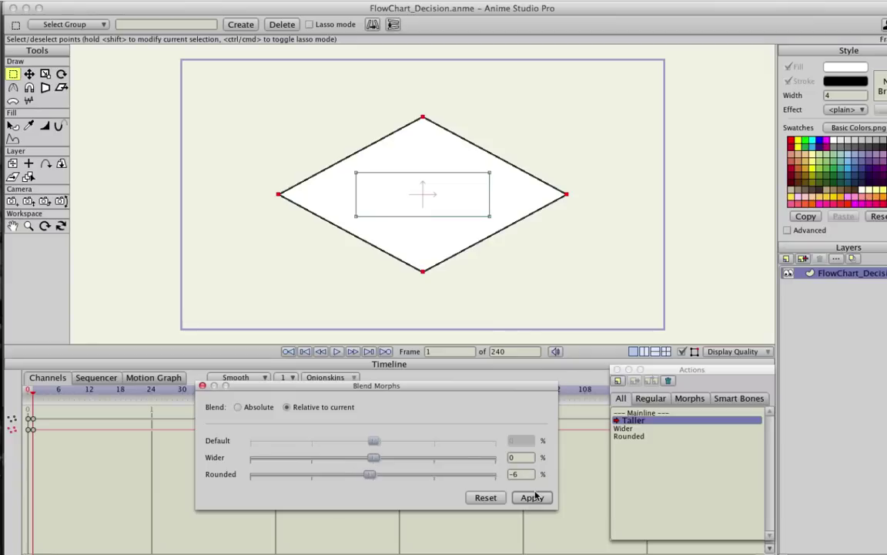
- Browse the balloon files in Finder's Word Balloons folder, then switch back to MotionArtist
{"action": "mouse_move", "coordinate": [11, 81]}
{"action": "left_click", "coordinate": [13, 22]}
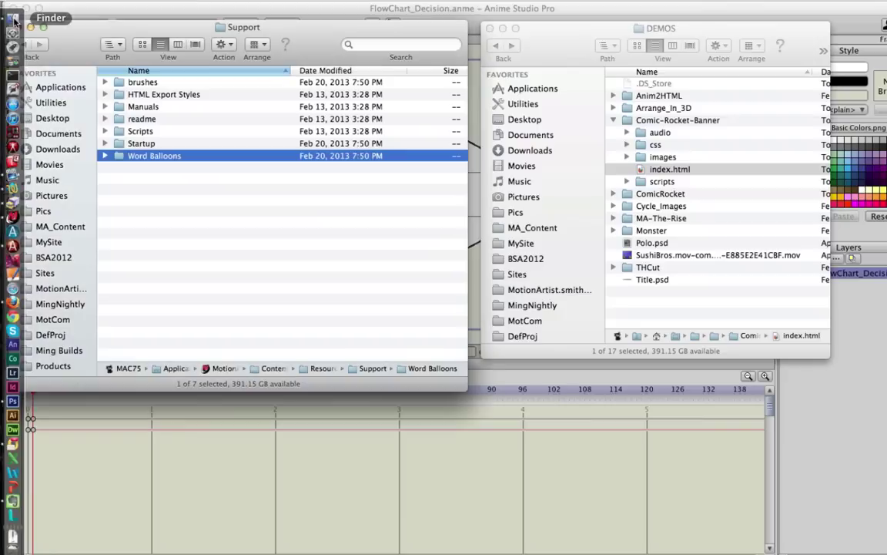
{"action": "left_click", "coordinate": [104, 156]}
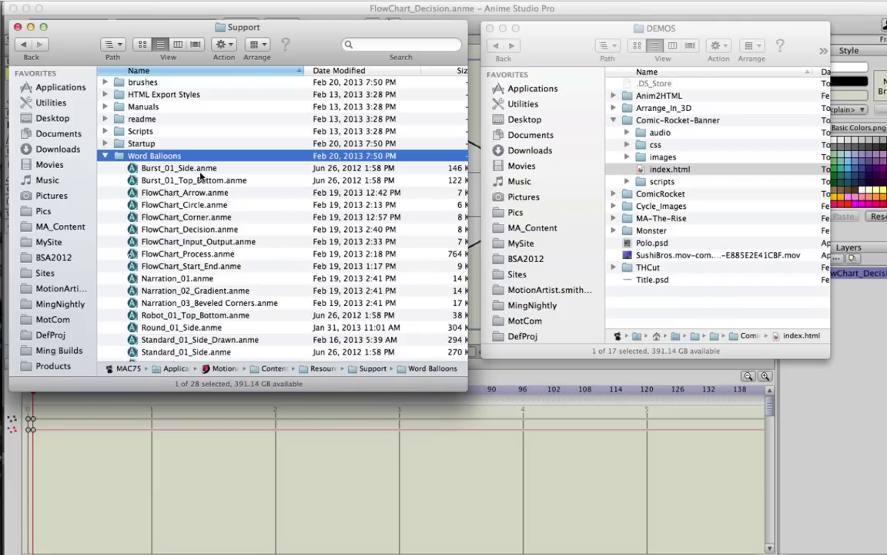
{"action": "scroll", "coordinate": [185, 177], "scroll_direction": "down", "scroll_amount": 1}
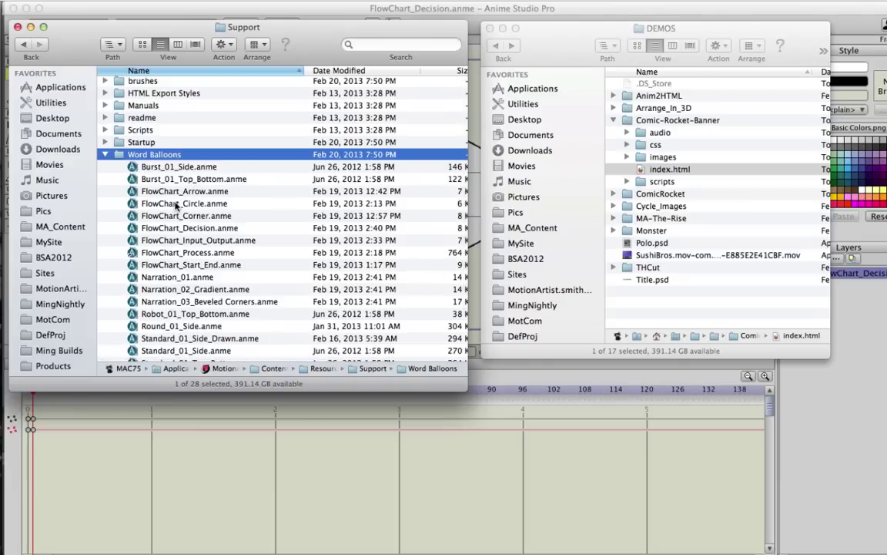
{"action": "mouse_move", "coordinate": [4, 194]}
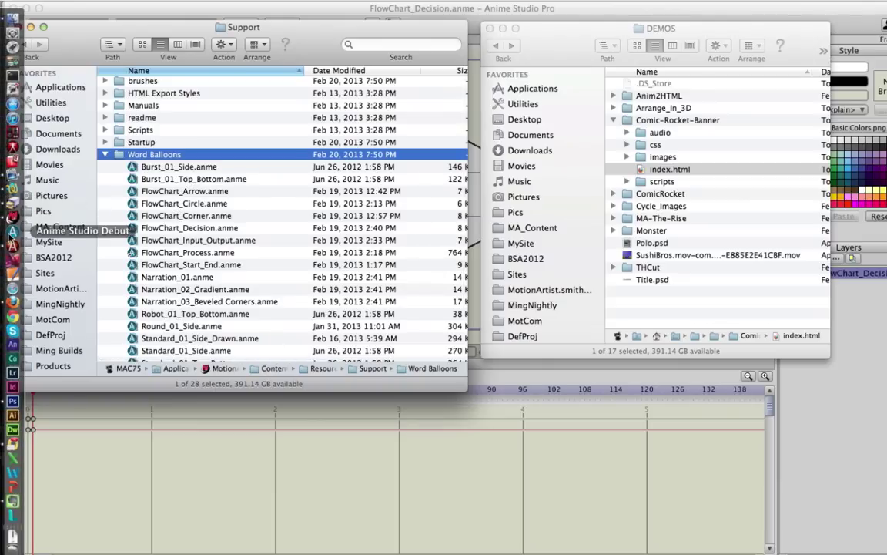
{"action": "left_click", "coordinate": [11, 215]}
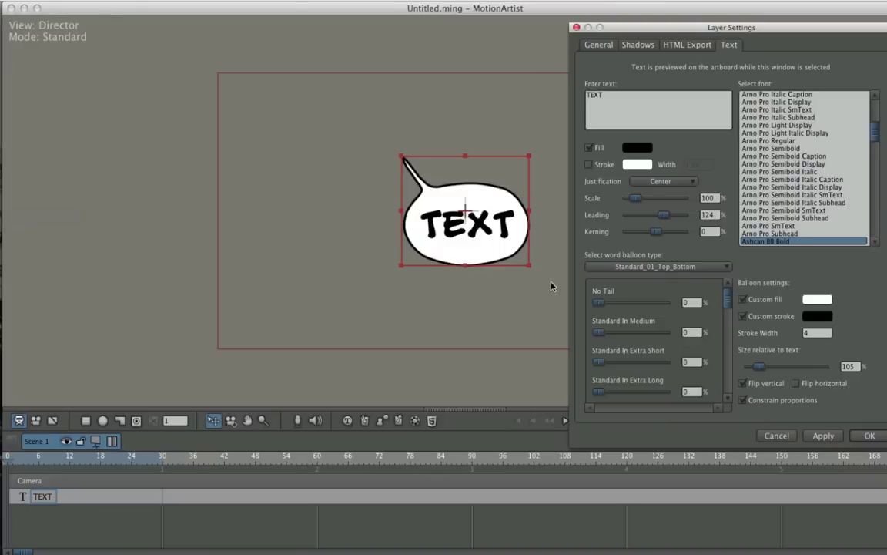
{"action": "left_click", "coordinate": [869, 435]}
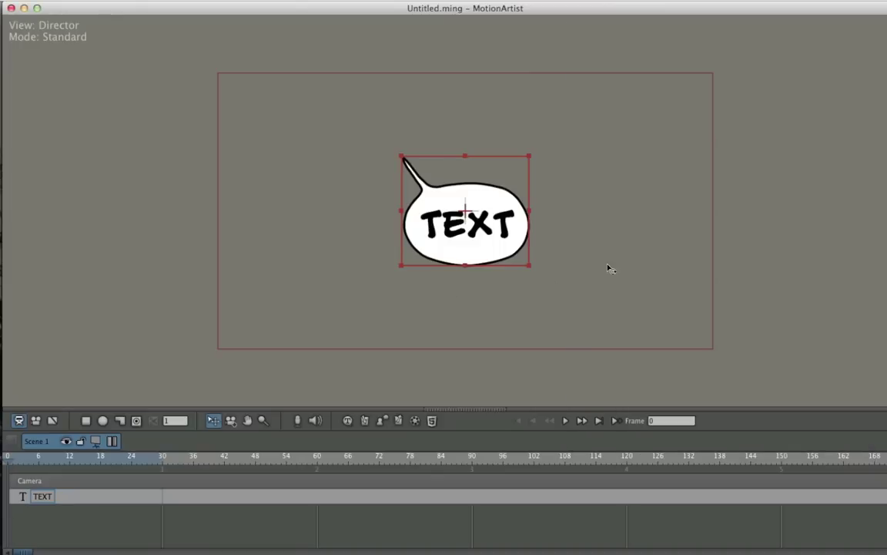
{"action": "double_click", "coordinate": [513, 233]}
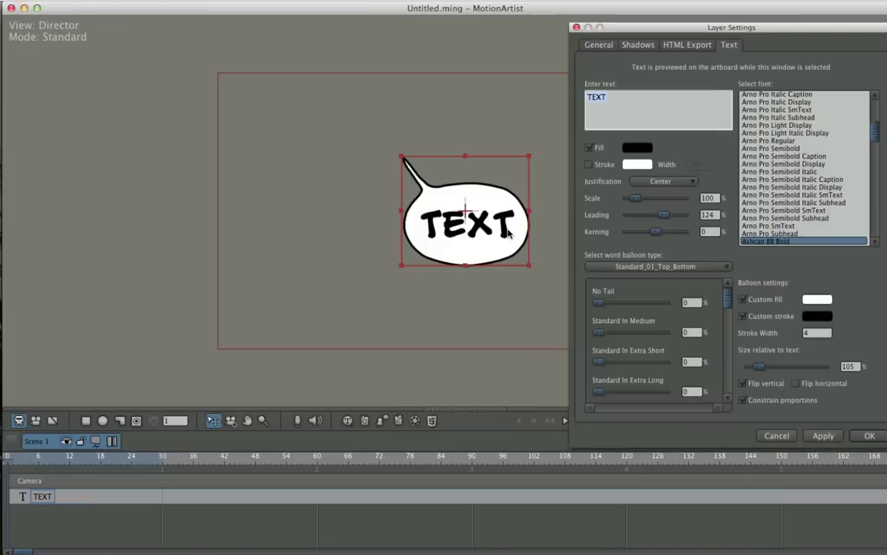
{"action": "left_click", "coordinate": [787, 436]}
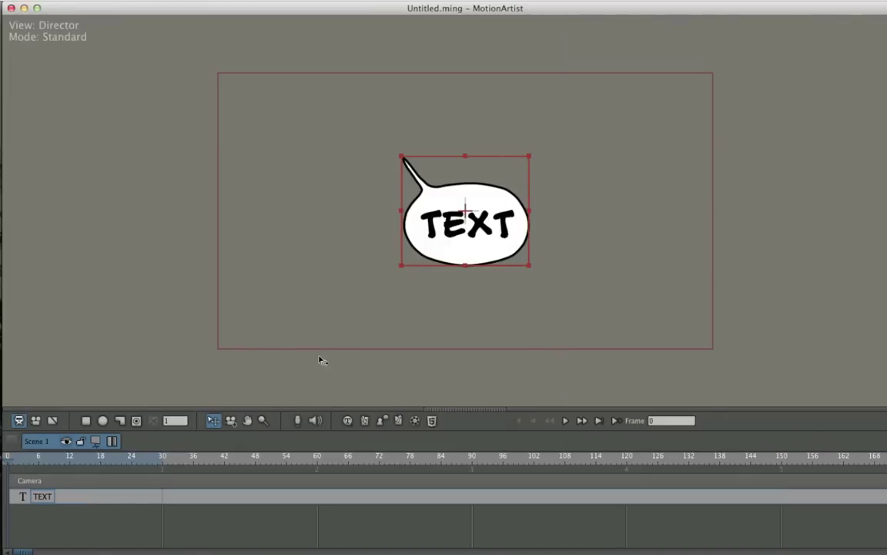
- Cancel the layer settings and drag the TEXT balloon up and to the left
{"action": "double_click", "coordinate": [202, 500]}
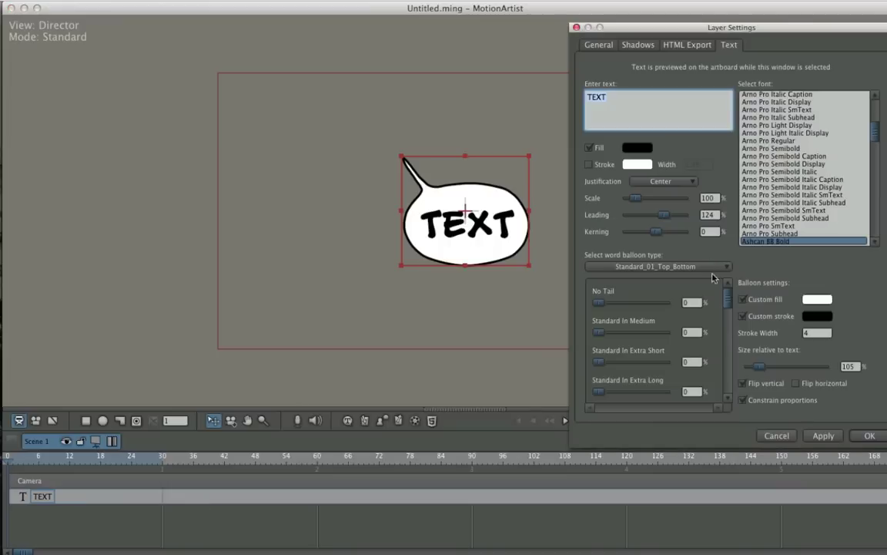
{"action": "left_click", "coordinate": [776, 436]}
{"action": "left_click_drag", "start_coordinate": [493, 254], "coordinate": [410, 243]}
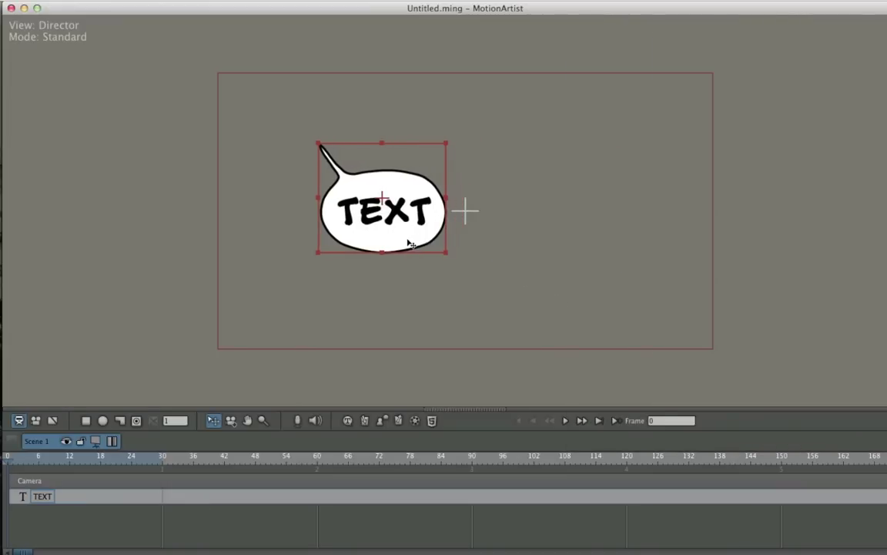
- Set the TEXT layer's word balloon type to <none> and confirm
{"action": "double_click", "coordinate": [409, 243]}
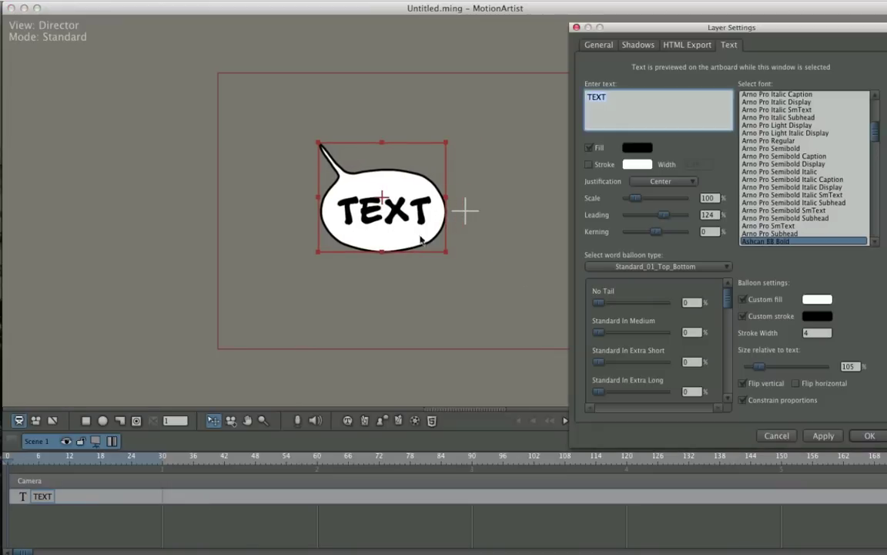
{"action": "left_click", "coordinate": [659, 267]}
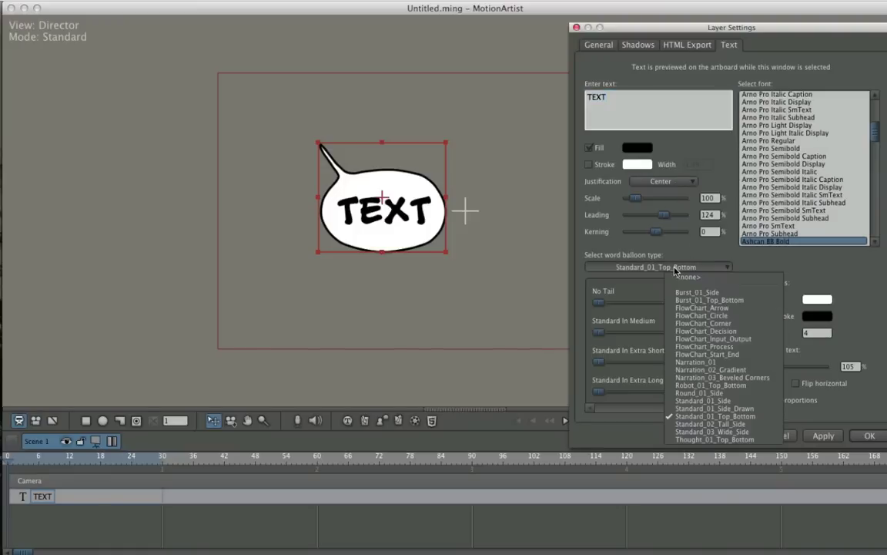
{"action": "left_click", "coordinate": [679, 279]}
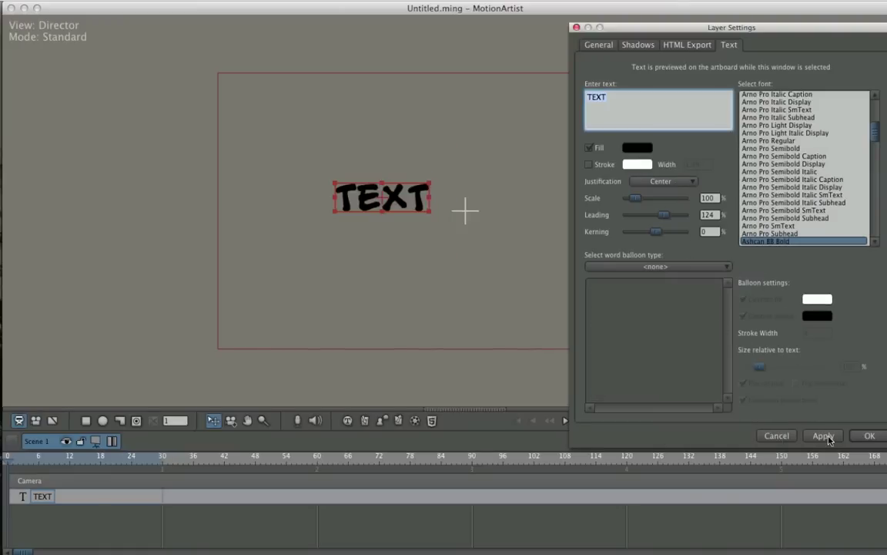
{"action": "left_click", "coordinate": [867, 436]}
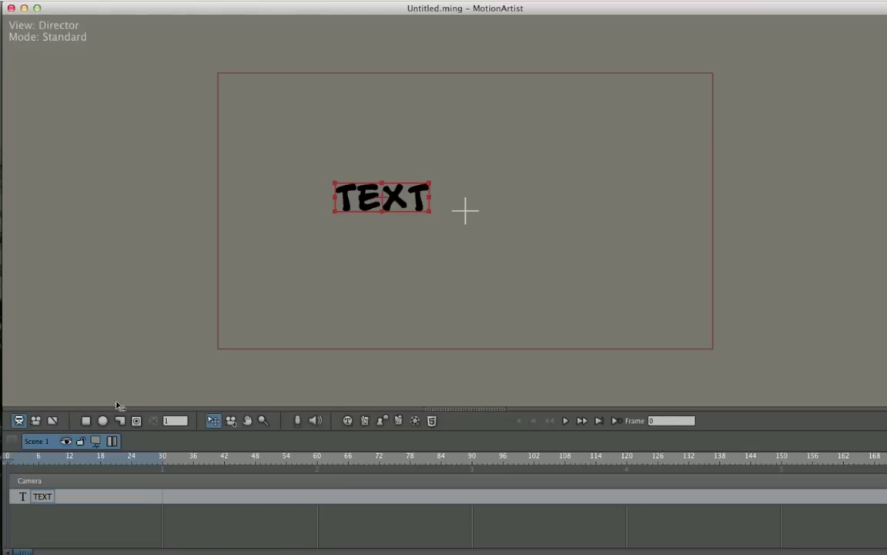
- At frame 32, move the TEXT down-right, tilt it clockwise, and enlarge it
{"action": "left_click_drag", "start_coordinate": [7, 459], "coordinate": [171, 479]}
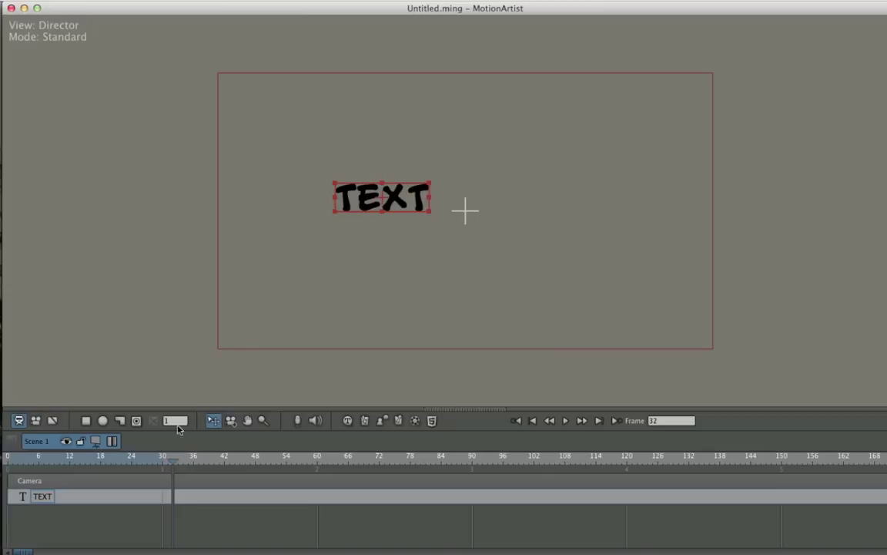
{"action": "left_click_drag", "start_coordinate": [370, 193], "coordinate": [576, 309]}
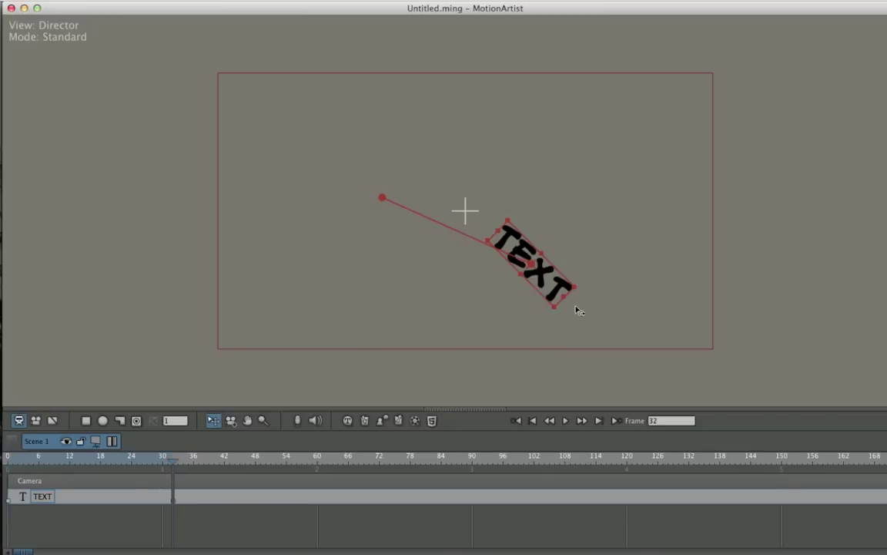
{"action": "key", "text": "super+z"}
{"action": "key", "text": "super+shift+z"}
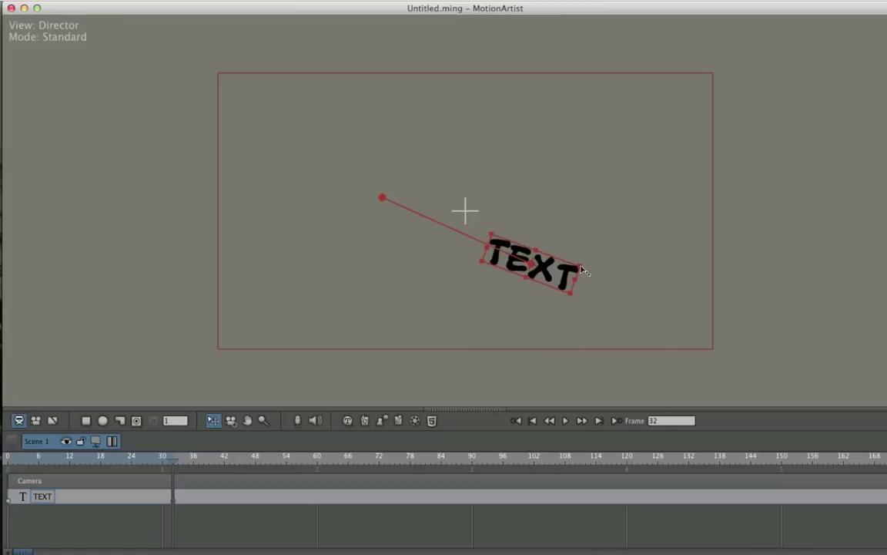
{"action": "left_click_drag", "start_coordinate": [583, 270], "coordinate": [638, 269]}
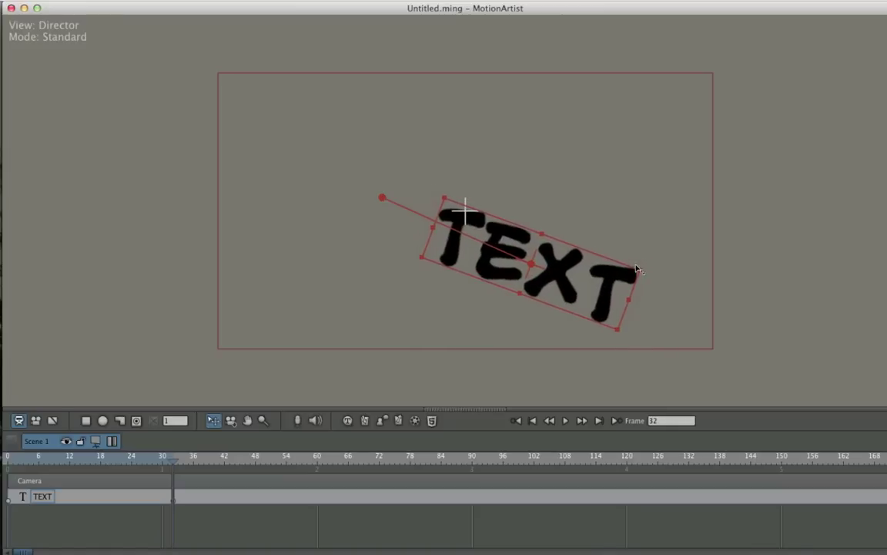
- Rewind and play the animation preview, then stop it at the start
{"action": "left_click", "coordinate": [533, 421]}
{"action": "left_click", "coordinate": [563, 421]}
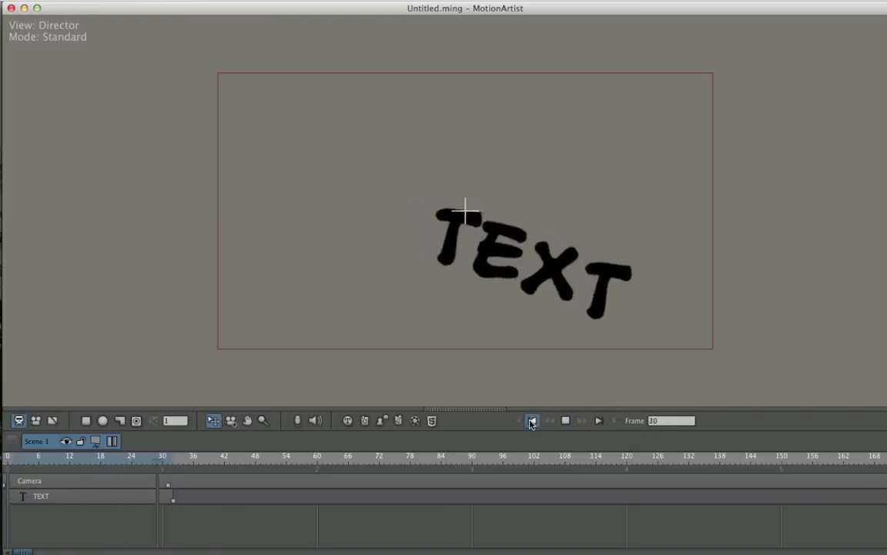
{"action": "left_click", "coordinate": [531, 421]}
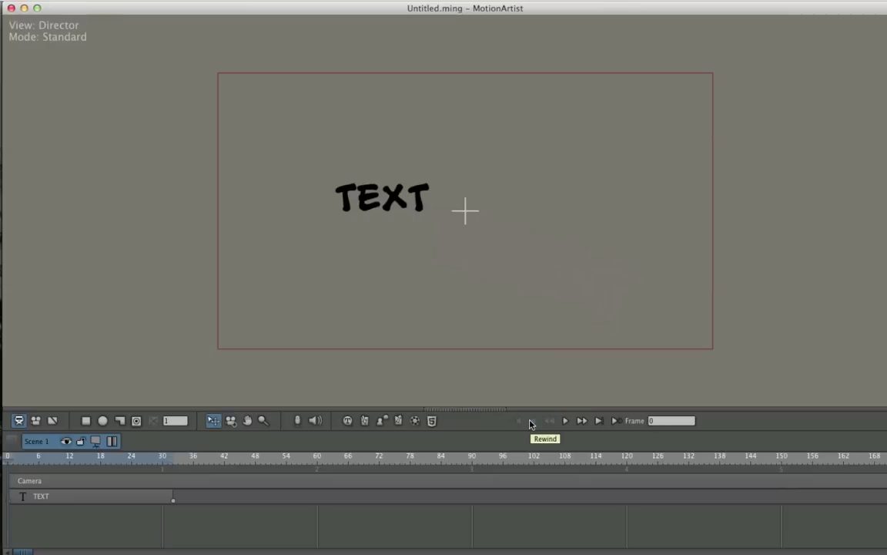
- Change the TEXT layer's wording to FABULOUS
{"action": "double_click", "coordinate": [398, 200]}
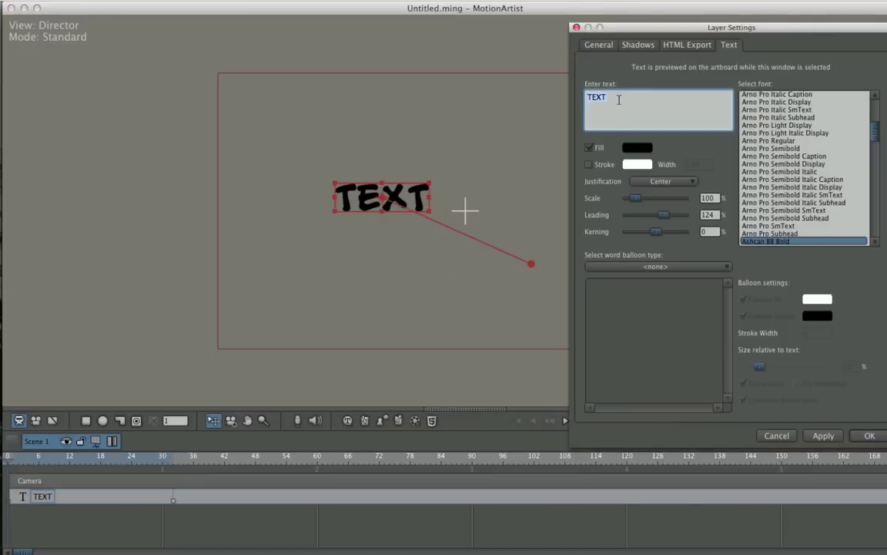
{"action": "type", "text": "FA"}
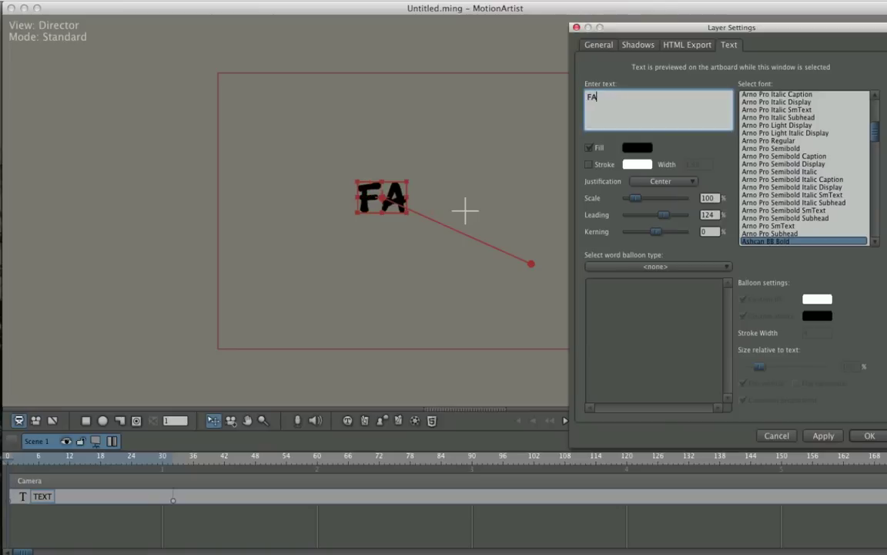
{"action": "type", "text": "BULOUS"}
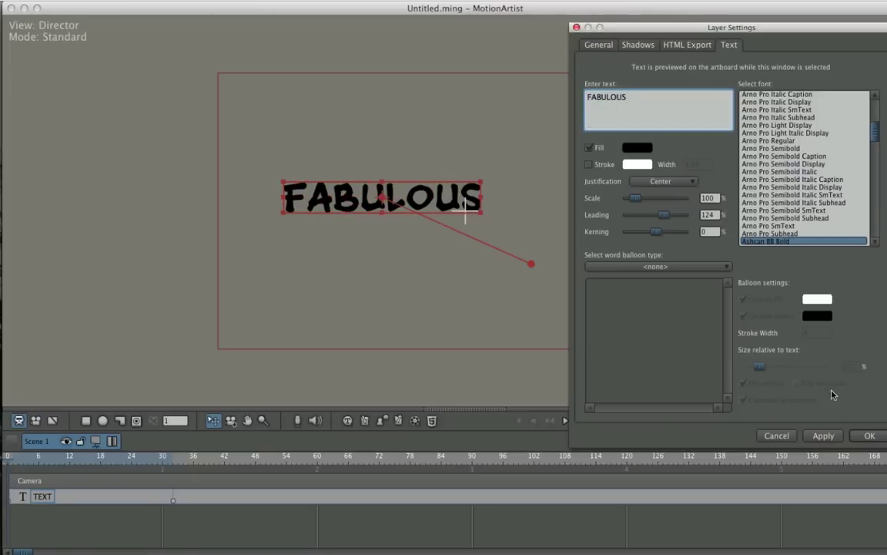
{"action": "left_click", "coordinate": [864, 438]}
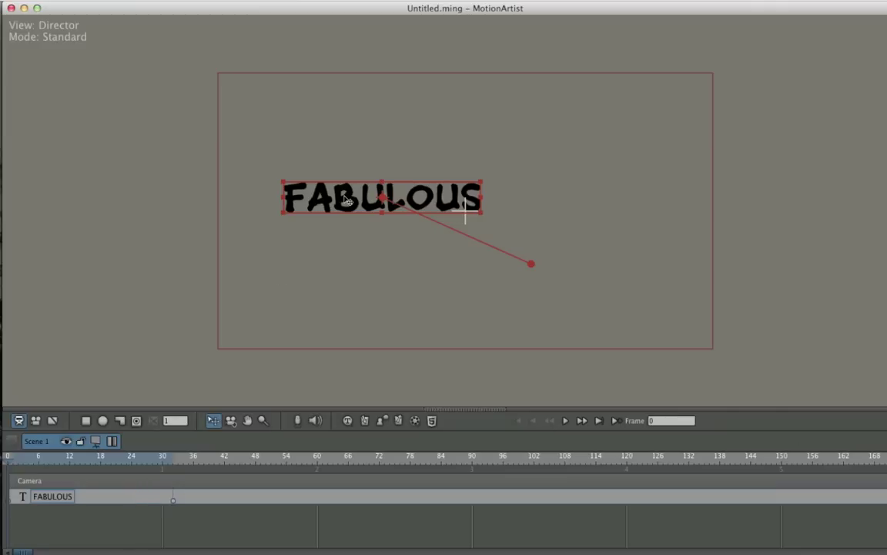
- Duplicate the FABULOUS layer and place the copy just below the original at frames 0 and 32
{"action": "key", "text": "super+d"}
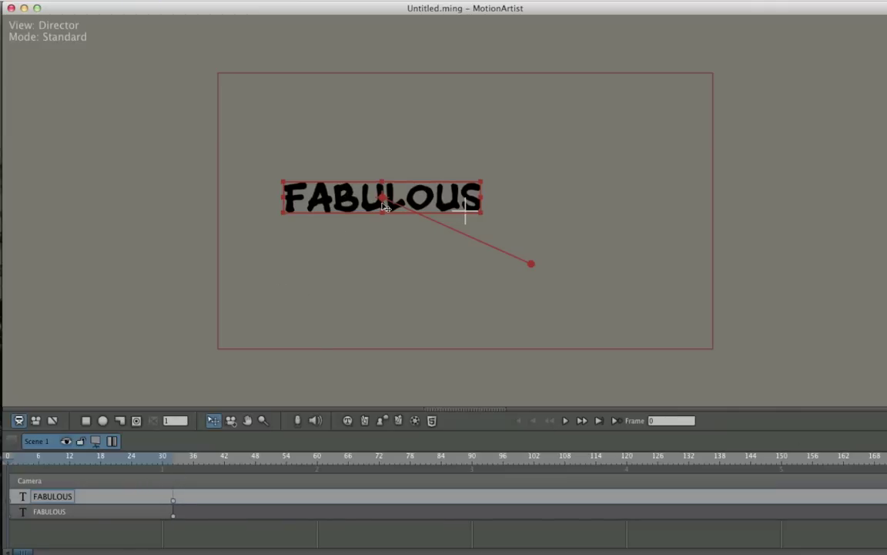
{"action": "left_click", "coordinate": [136, 511]}
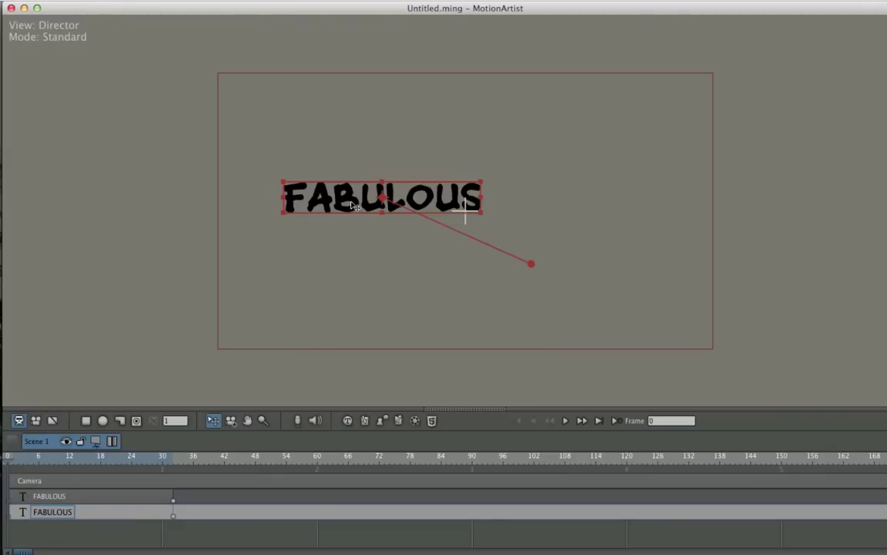
{"action": "left_click_drag", "start_coordinate": [352, 205], "coordinate": [350, 238]}
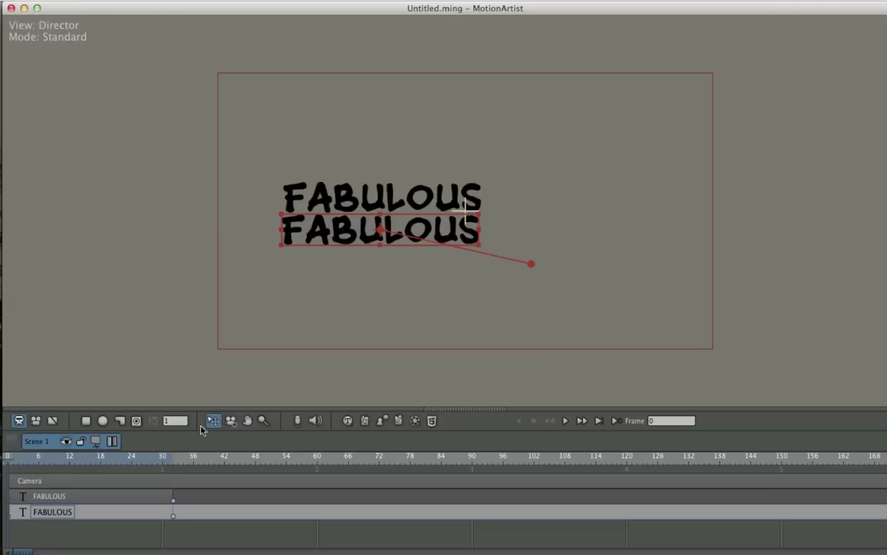
{"action": "left_click", "coordinate": [174, 462]}
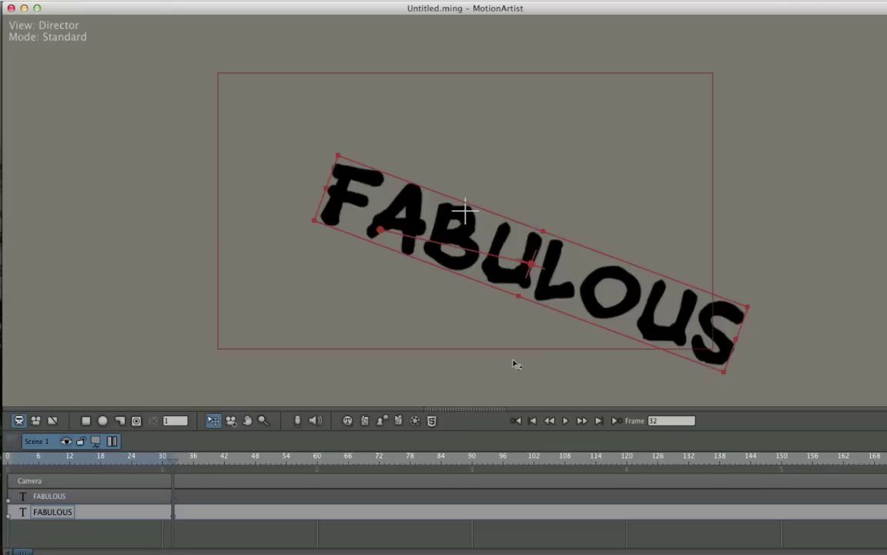
{"action": "left_click_drag", "start_coordinate": [541, 286], "coordinate": [519, 350]}
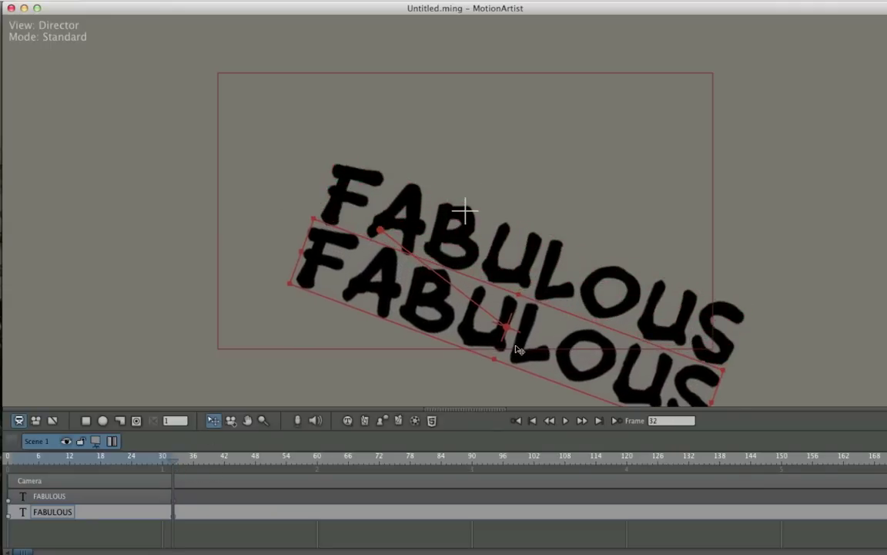
- Preview the animation, rewind, then open and close the upper FABULOUS stop point settings
{"action": "left_click", "coordinate": [565, 420]}
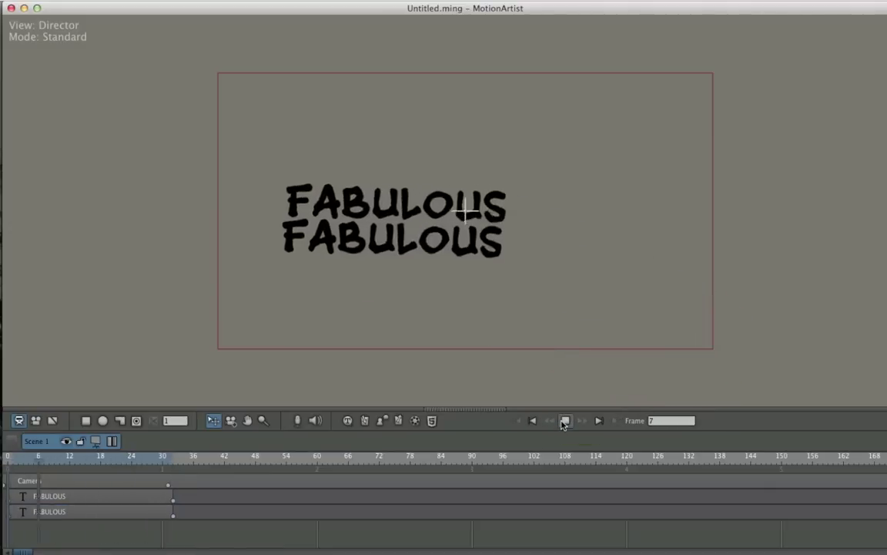
{"action": "left_click", "coordinate": [564, 421]}
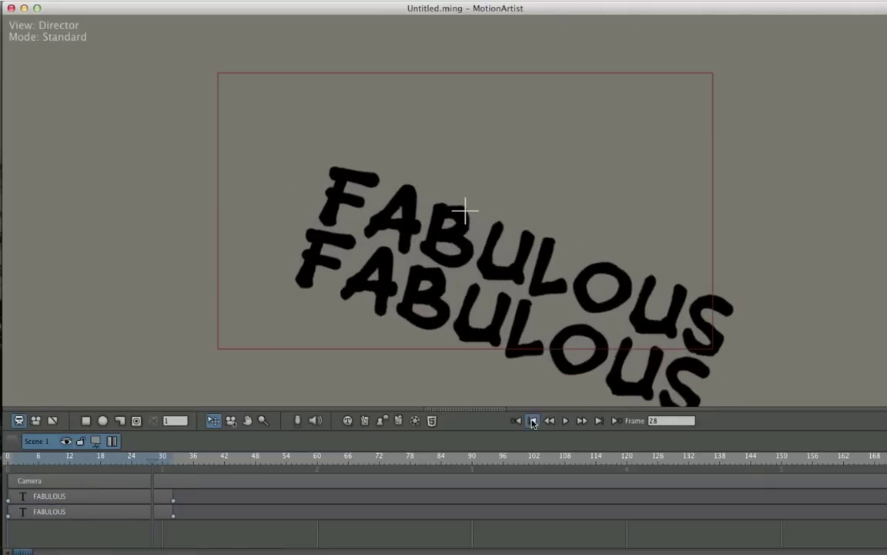
{"action": "left_click", "coordinate": [532, 420]}
{"action": "double_click", "coordinate": [396, 199]}
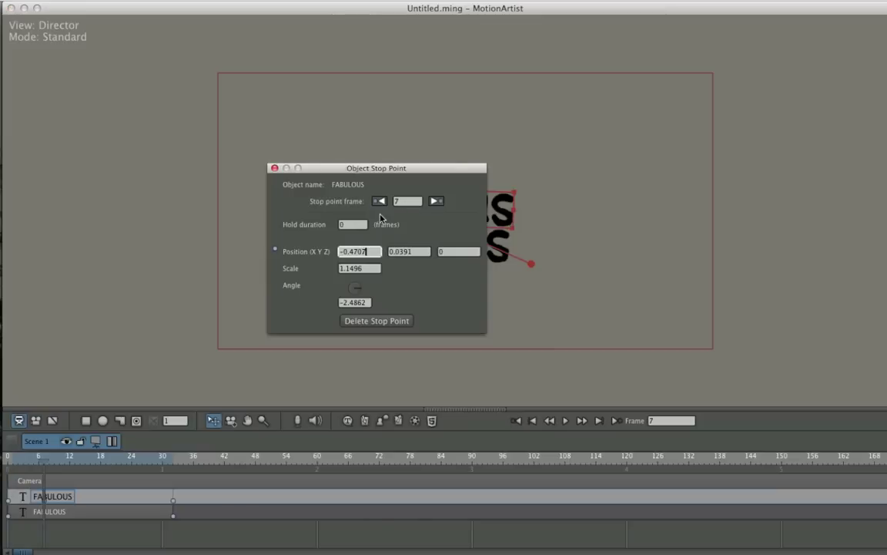
{"action": "left_click", "coordinate": [274, 167]}
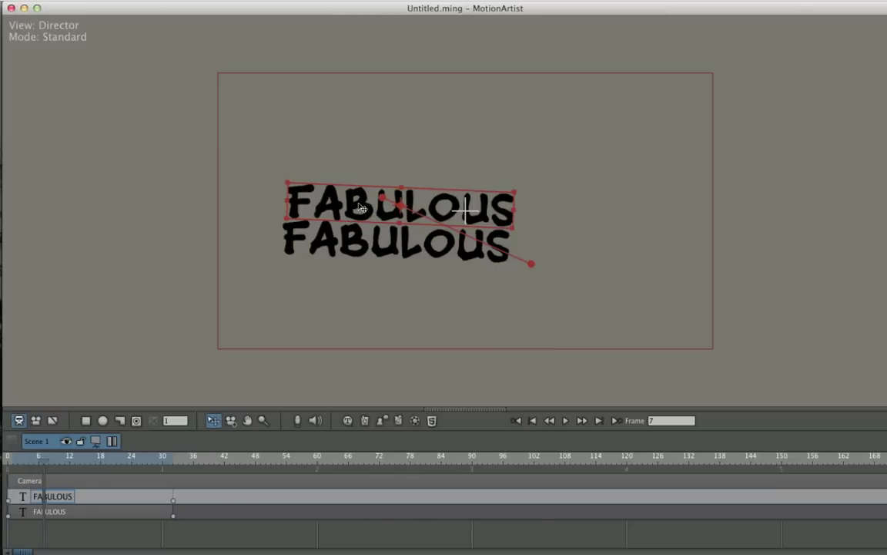
- Retype the upper line as 'This Is' in Ashcan BB Regular, apply, preview, and close settings
{"action": "double_click", "coordinate": [325, 187]}
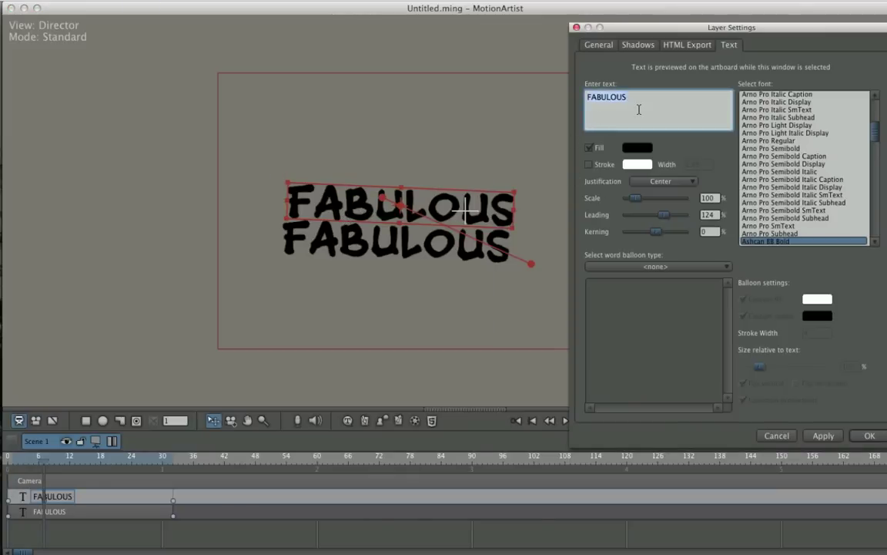
{"action": "type", "text": "This Is"}
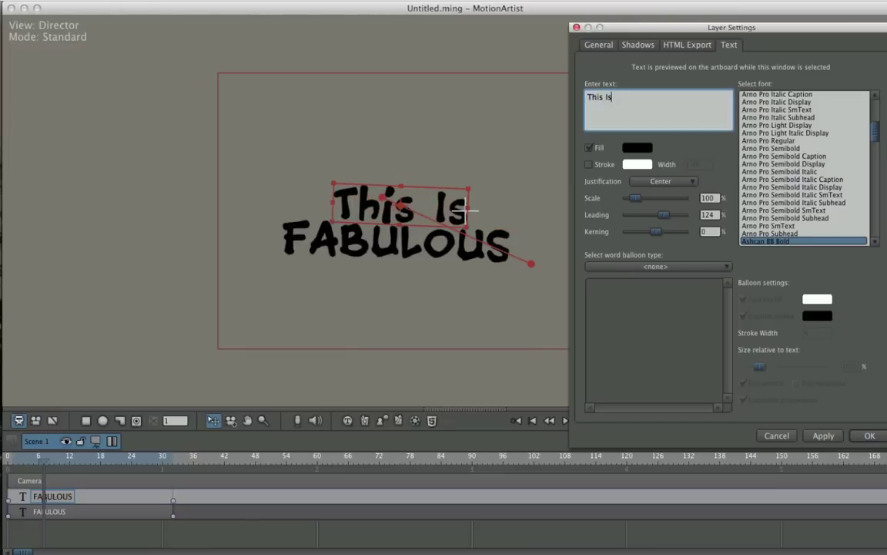
{"action": "scroll", "coordinate": [797, 193], "scroll_direction": "down", "scroll_amount": 3}
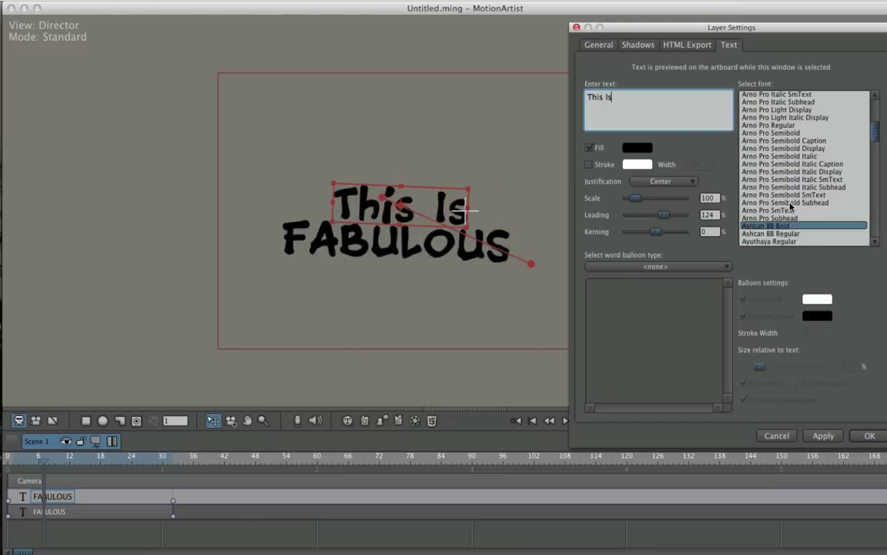
{"action": "left_click", "coordinate": [791, 219]}
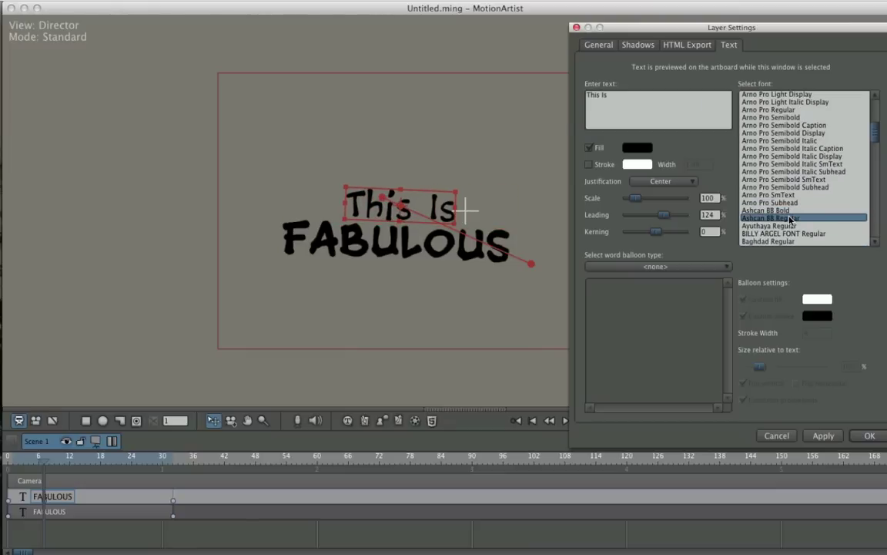
{"action": "left_click", "coordinate": [840, 437]}
{"action": "left_click", "coordinate": [565, 420]}
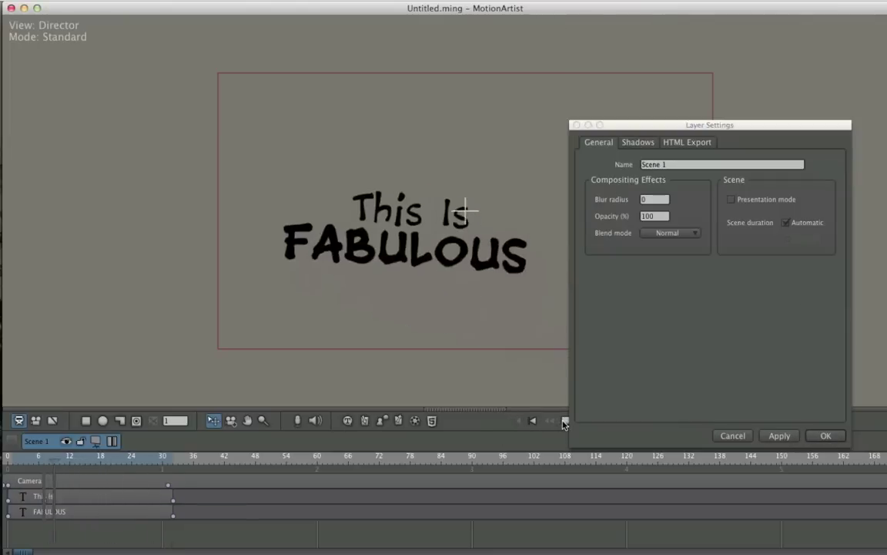
{"action": "left_click", "coordinate": [823, 434]}
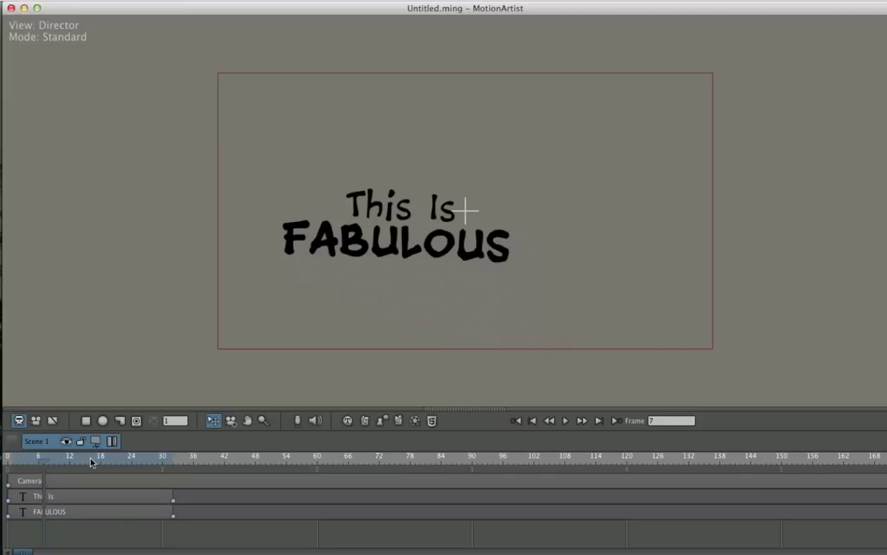
- Give the FABULOUS layer a white Burst_01_Side balloon enclosing 'This Is', then scrub to preview it
{"action": "mouse_move", "coordinate": [44, 463]}
{"action": "left_mouse_down"}
{"action": "mouse_move", "coordinate": [162, 463]}
{"action": "mouse_move", "coordinate": [35, 475]}
{"action": "mouse_move", "coordinate": [42, 472]}
{"action": "left_mouse_up"}
{"action": "left_click", "coordinate": [392, 245]}
{"action": "double_click", "coordinate": [391, 245]}
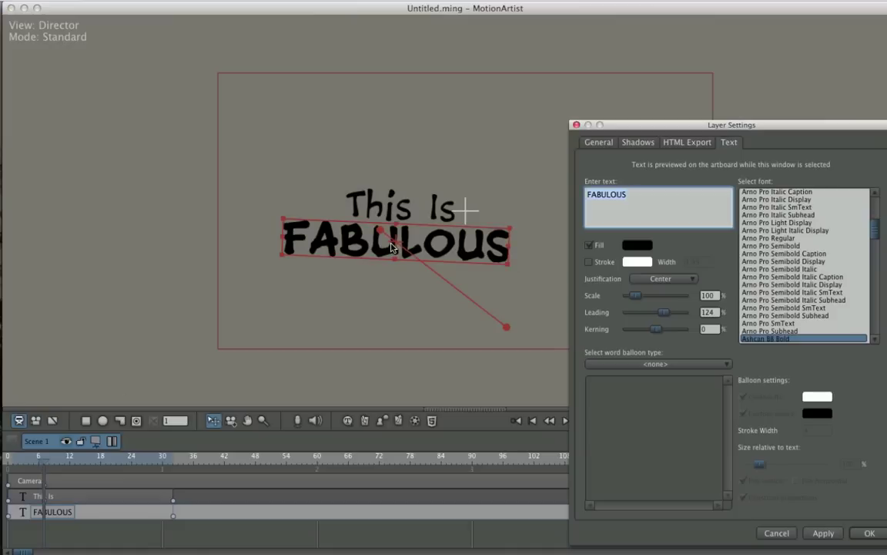
{"action": "left_click", "coordinate": [682, 363]}
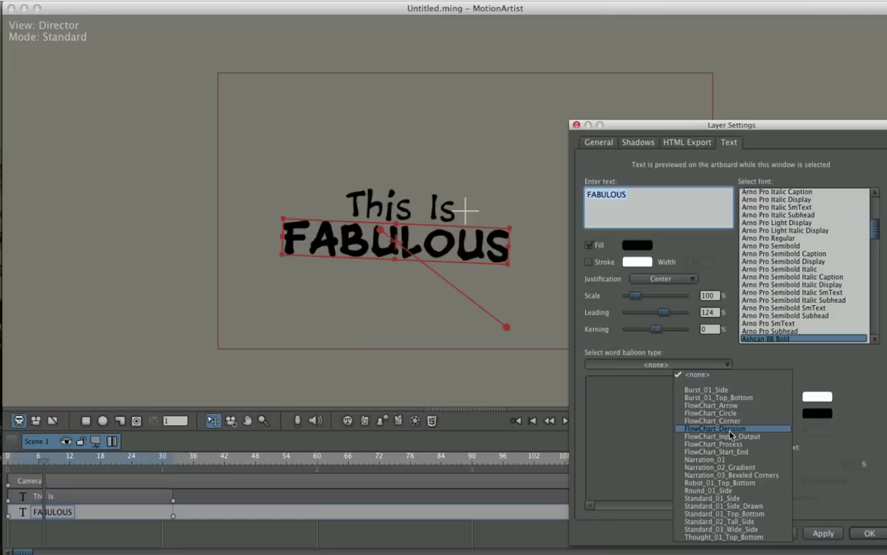
{"action": "left_click", "coordinate": [724, 390]}
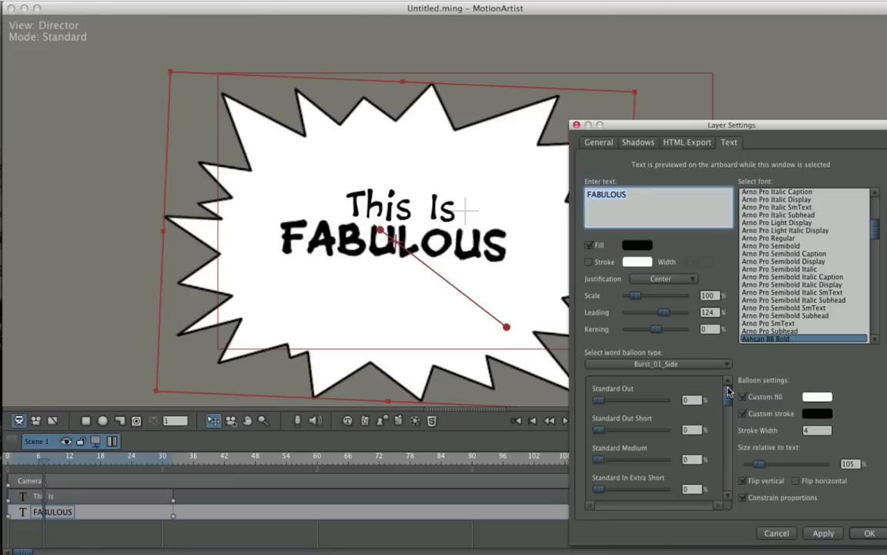
{"action": "left_click", "coordinate": [837, 539]}
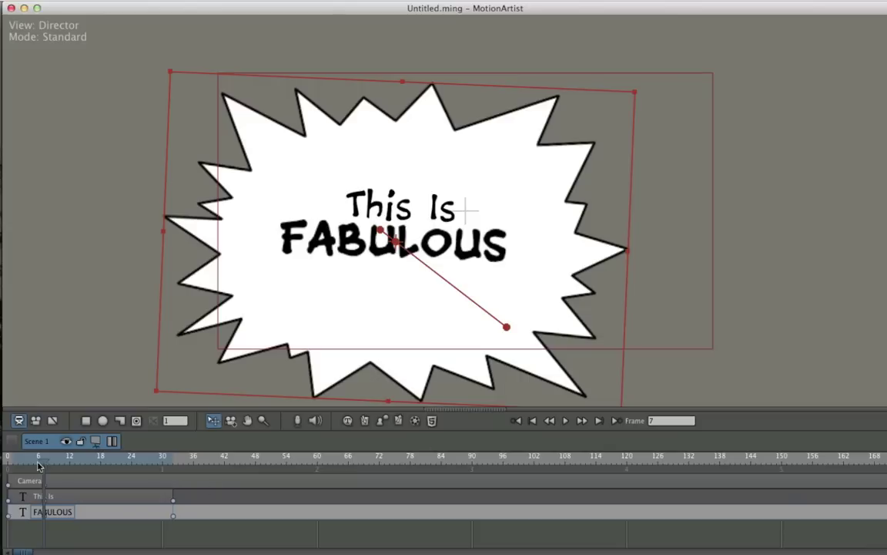
{"action": "left_click_drag", "start_coordinate": [46, 464], "coordinate": [15, 466]}
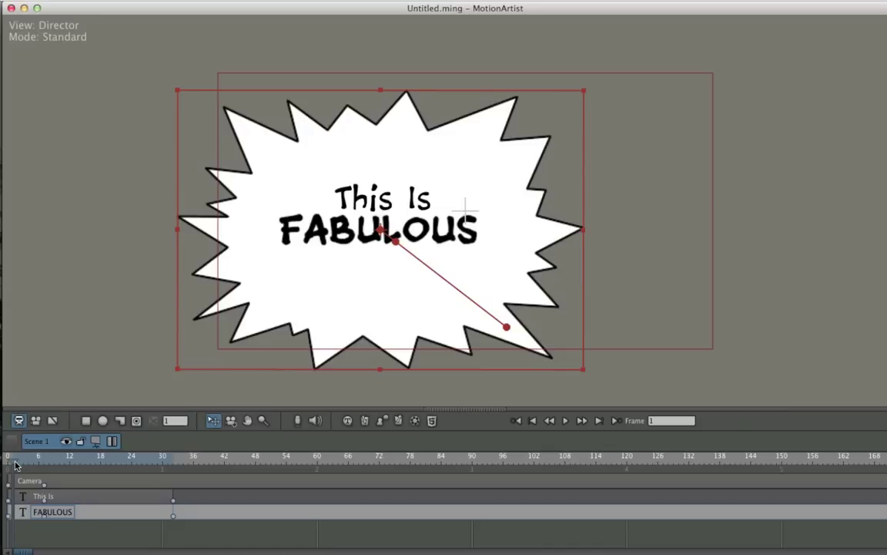
{"action": "mouse_move", "coordinate": [4, 235]}
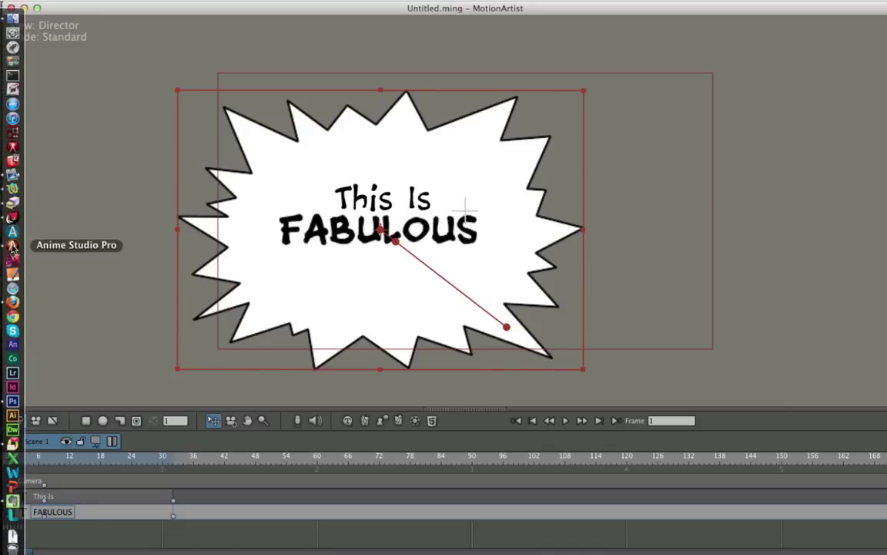
- Switch to Anime Studio Pro's FlowChart_Decision.anme window showing the diamond balloon
{"action": "left_click", "coordinate": [12, 246]}
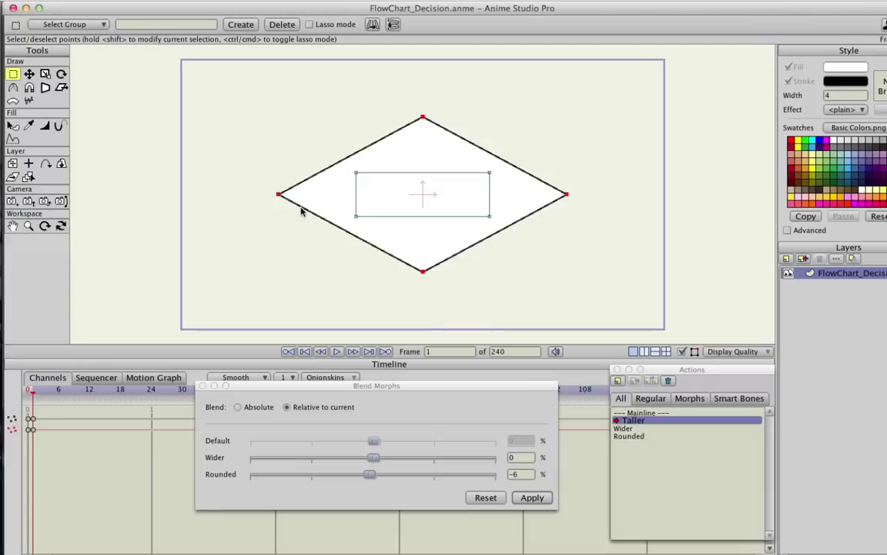